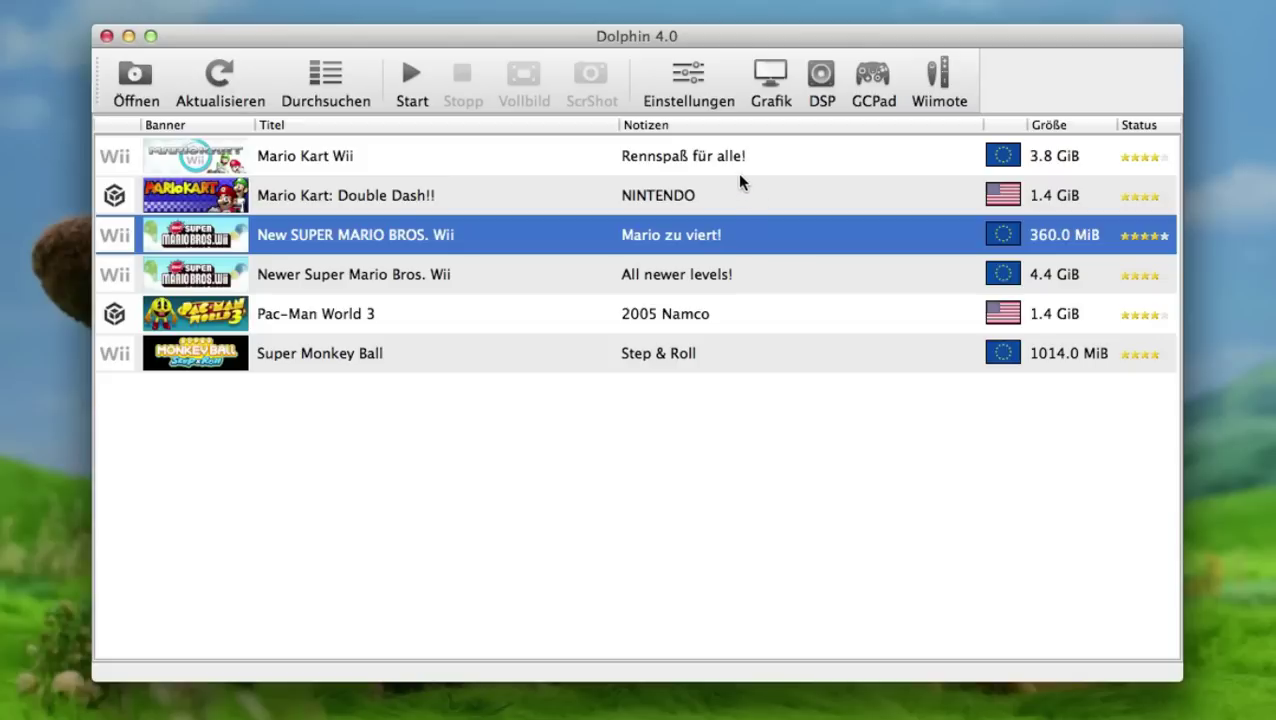
Step: Open the general emulator settings and move the dialog clear of the game titles
click(702, 96)
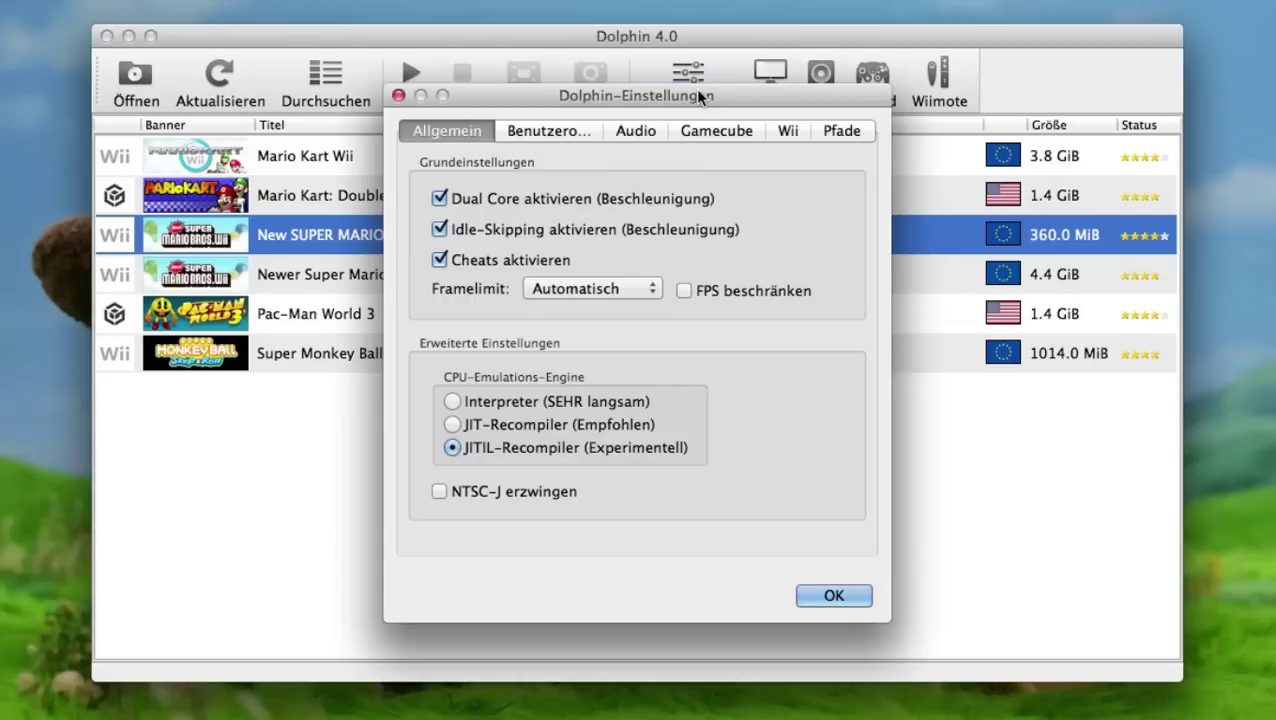
drag(678, 97, 660, 128)
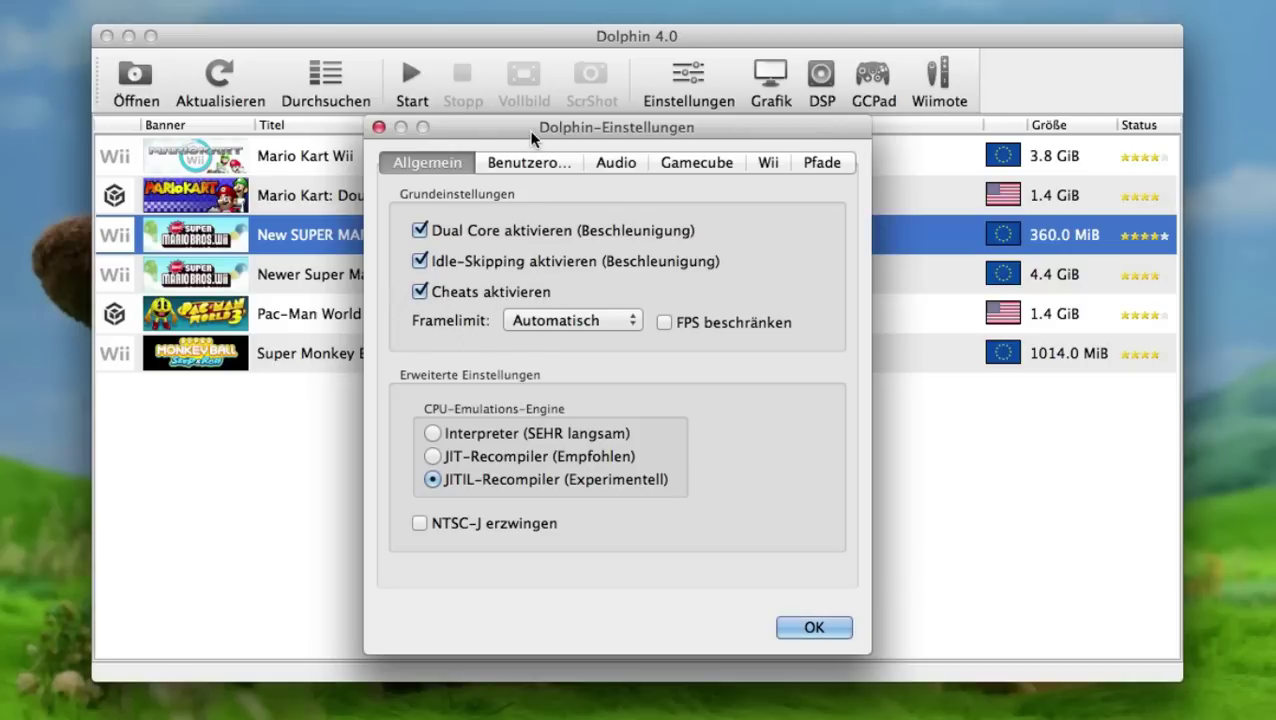
drag(531, 140, 642, 96)
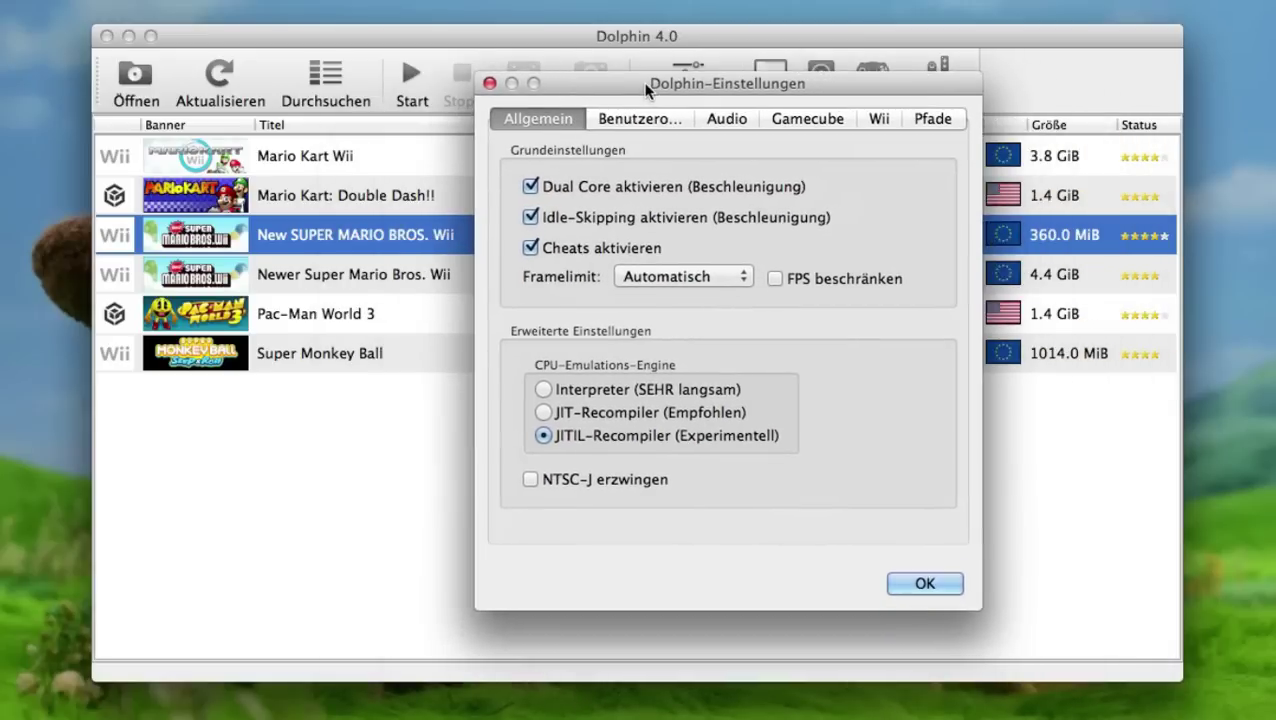
Step: Switch the Framelimit to Aus, then return it to Automatisch
click(648, 278)
click(588, 285)
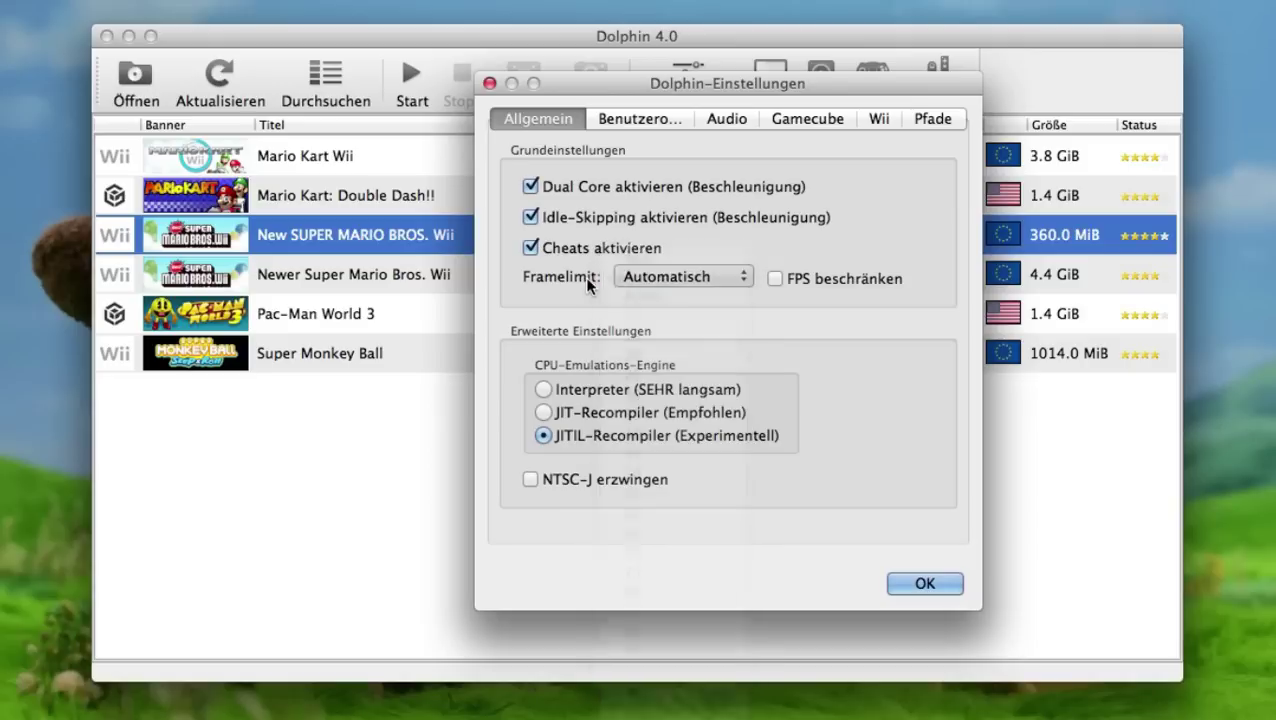
click(688, 277)
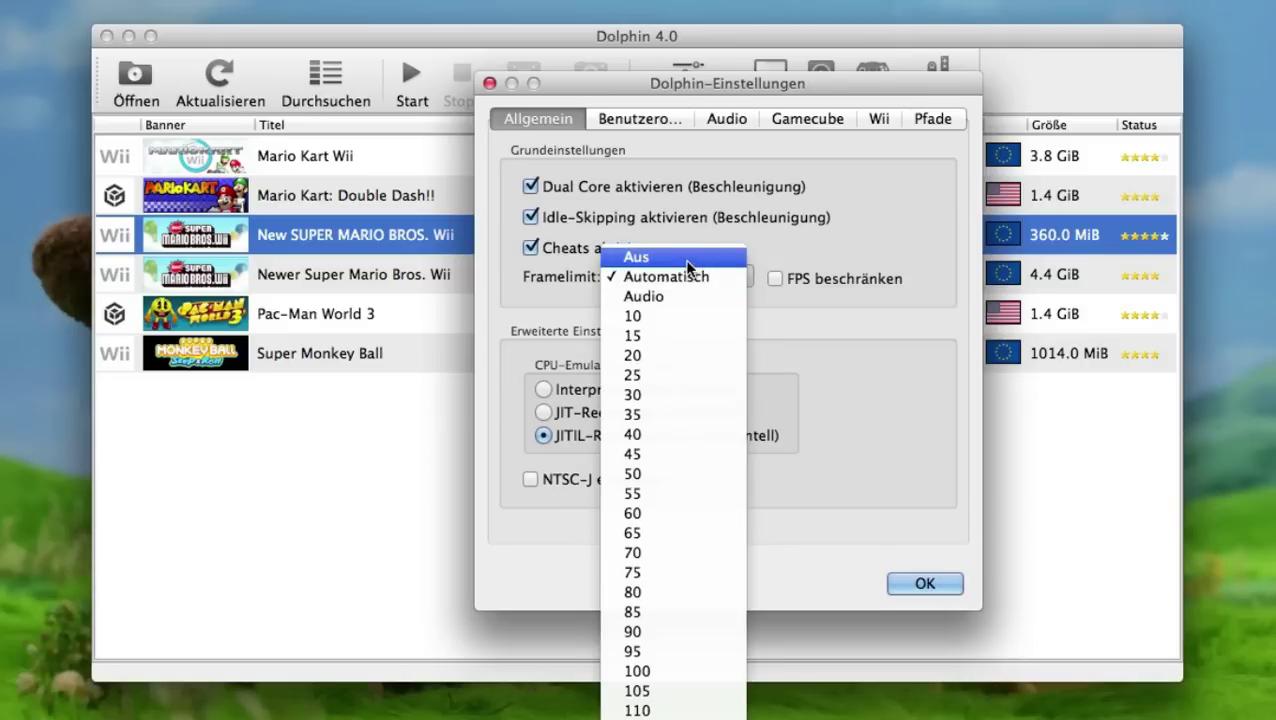
click(687, 263)
click(700, 277)
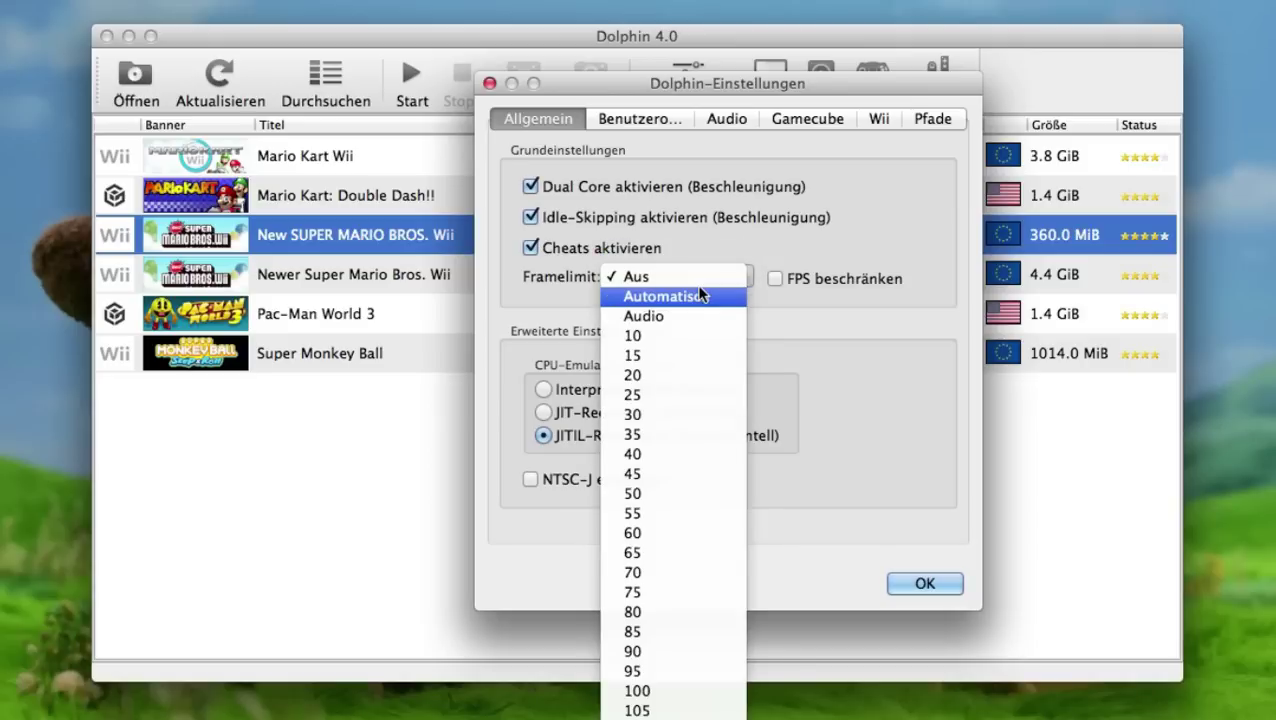
click(702, 295)
Step: Try the JIT-Recompiler as CPU emulation engine, then reselect JITIL-Recompiler (Experimentell)
mouse_move(614, 297)
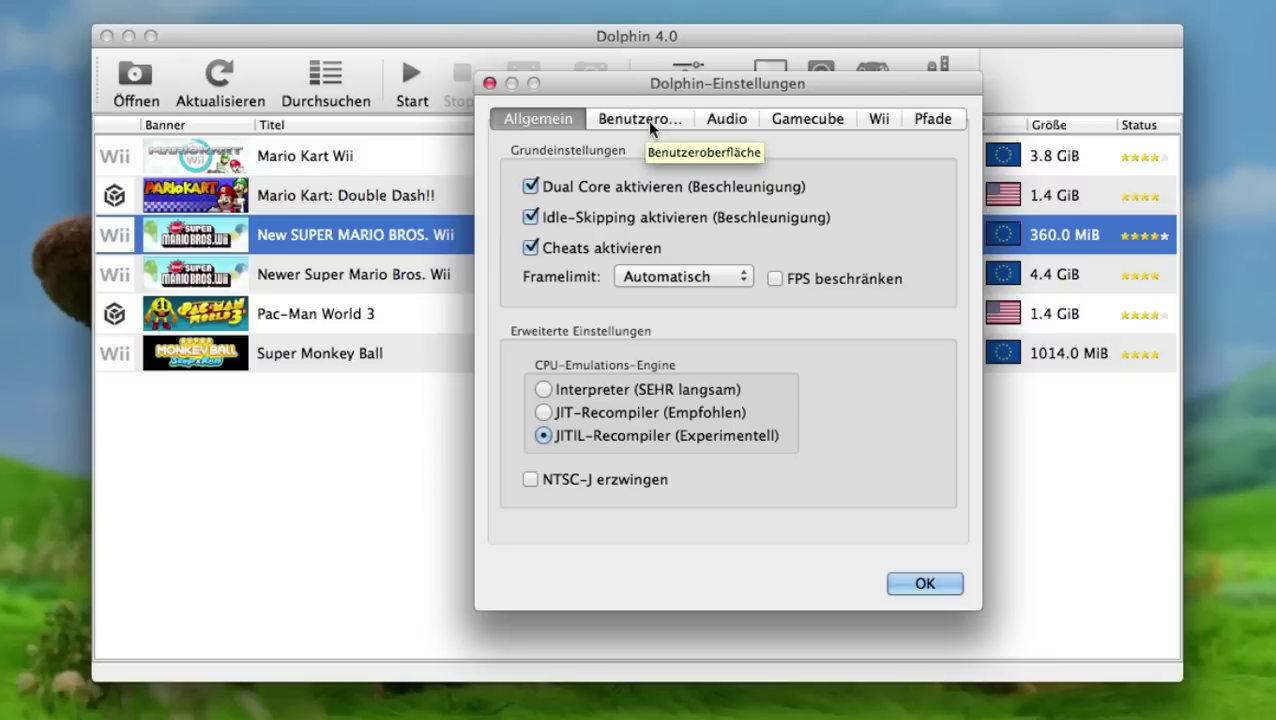
click(598, 413)
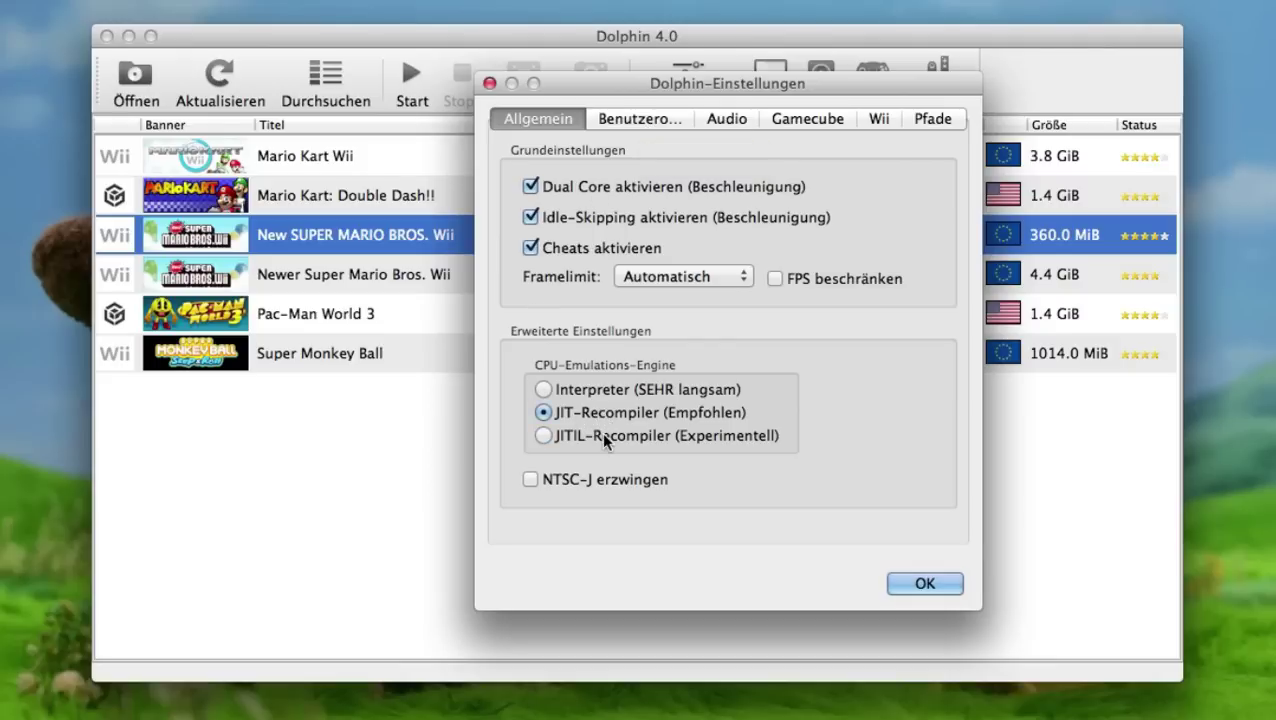
click(604, 438)
Step: Look through the user interface, audio, Gamecube, Wii and path settings, then close the settings dialog
click(650, 124)
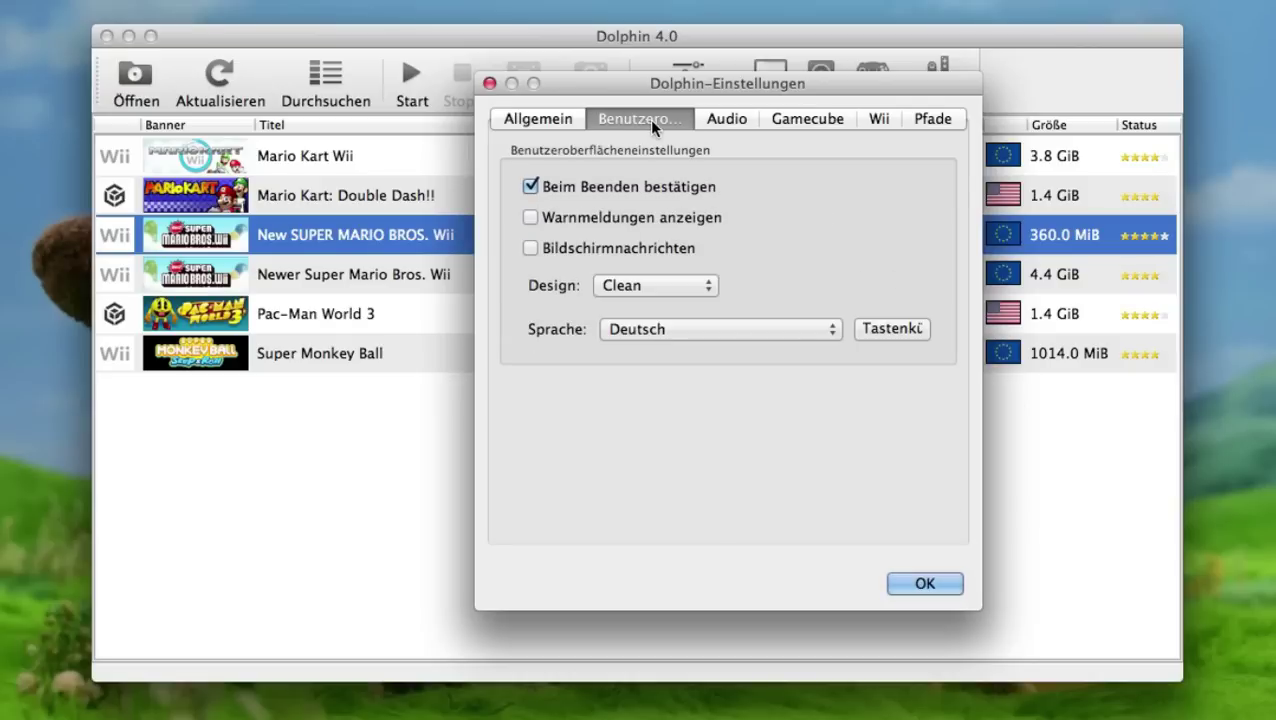
click(729, 122)
click(806, 122)
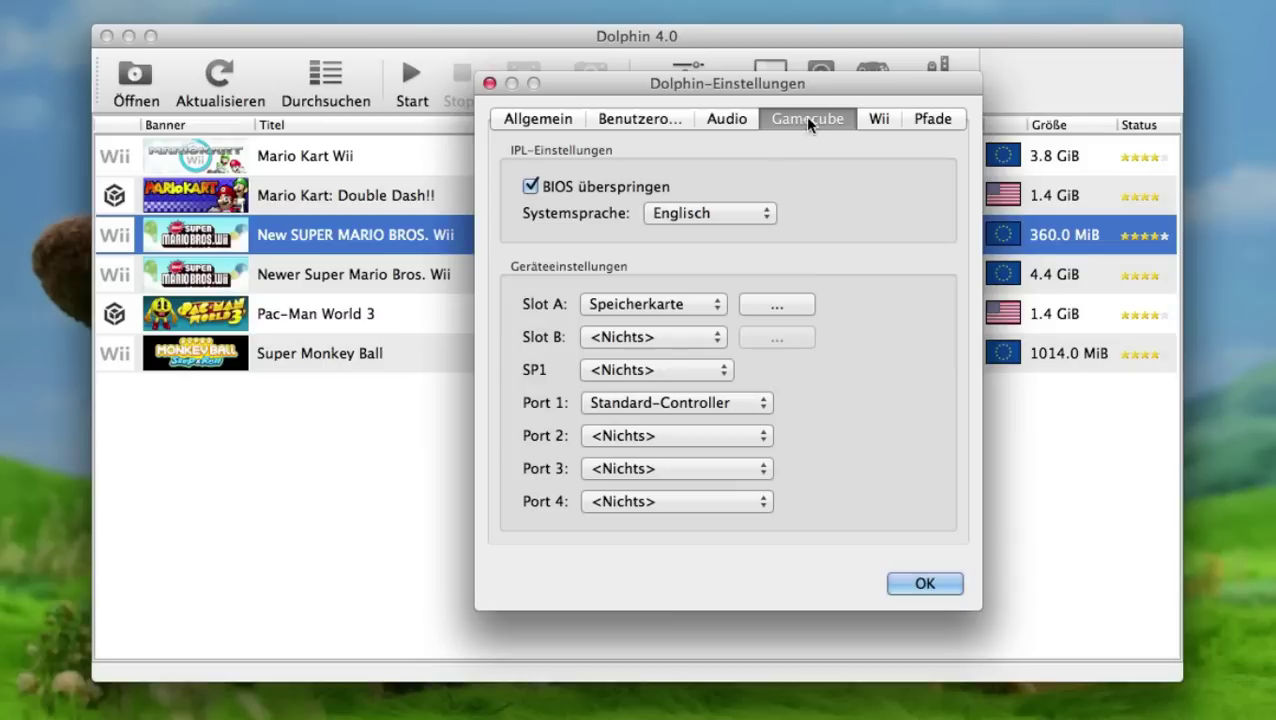
click(876, 120)
click(928, 119)
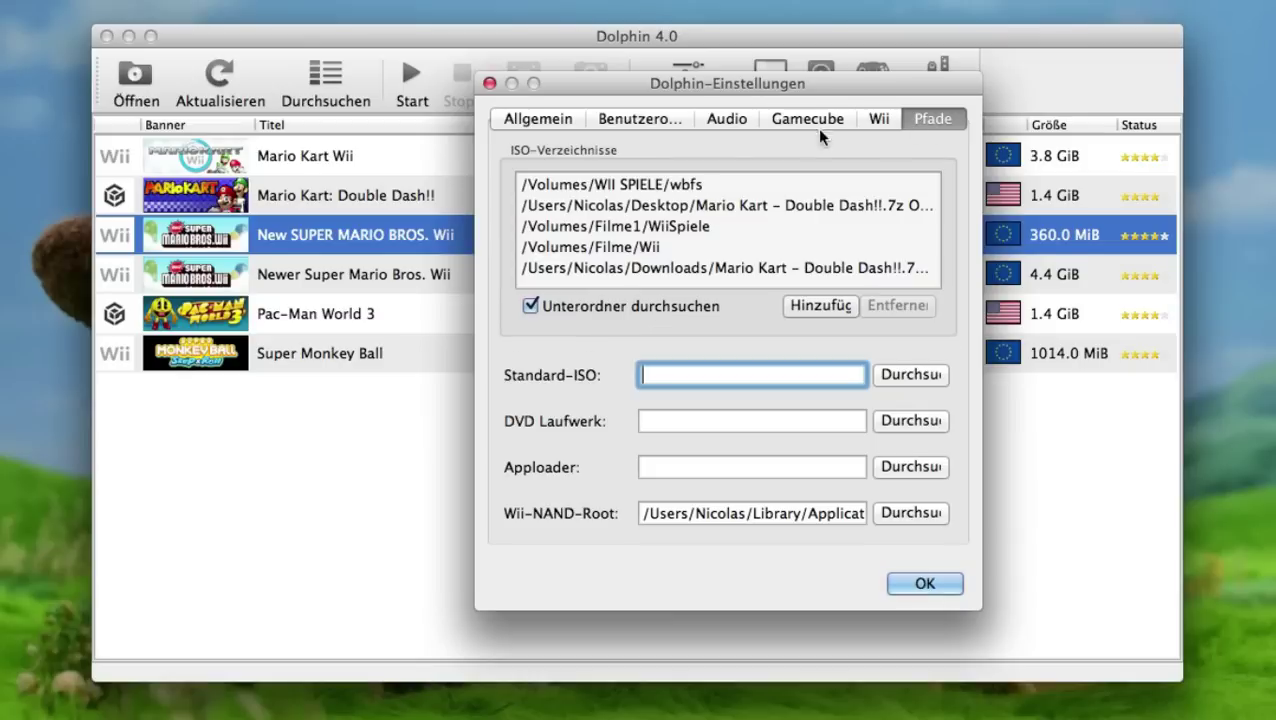
click(580, 119)
click(900, 583)
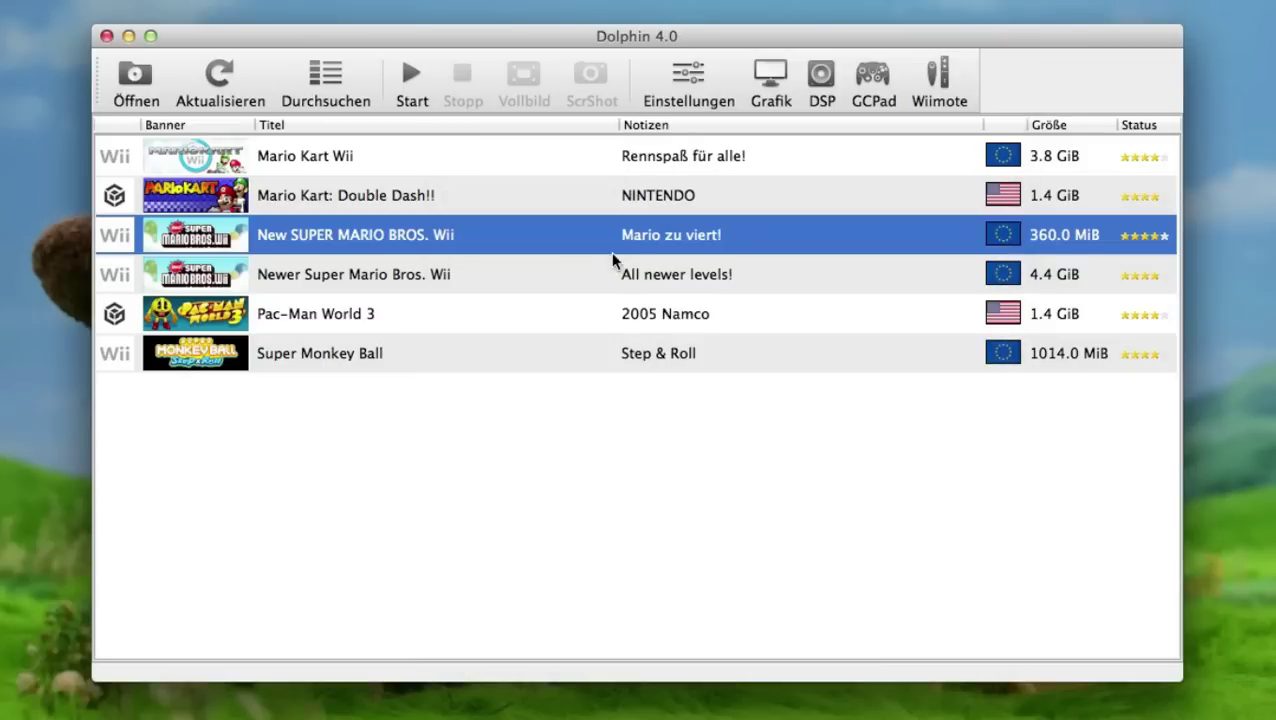
Step: Open the graphics settings and check which rendering backends are offered, leaving OpenGL selected
click(768, 100)
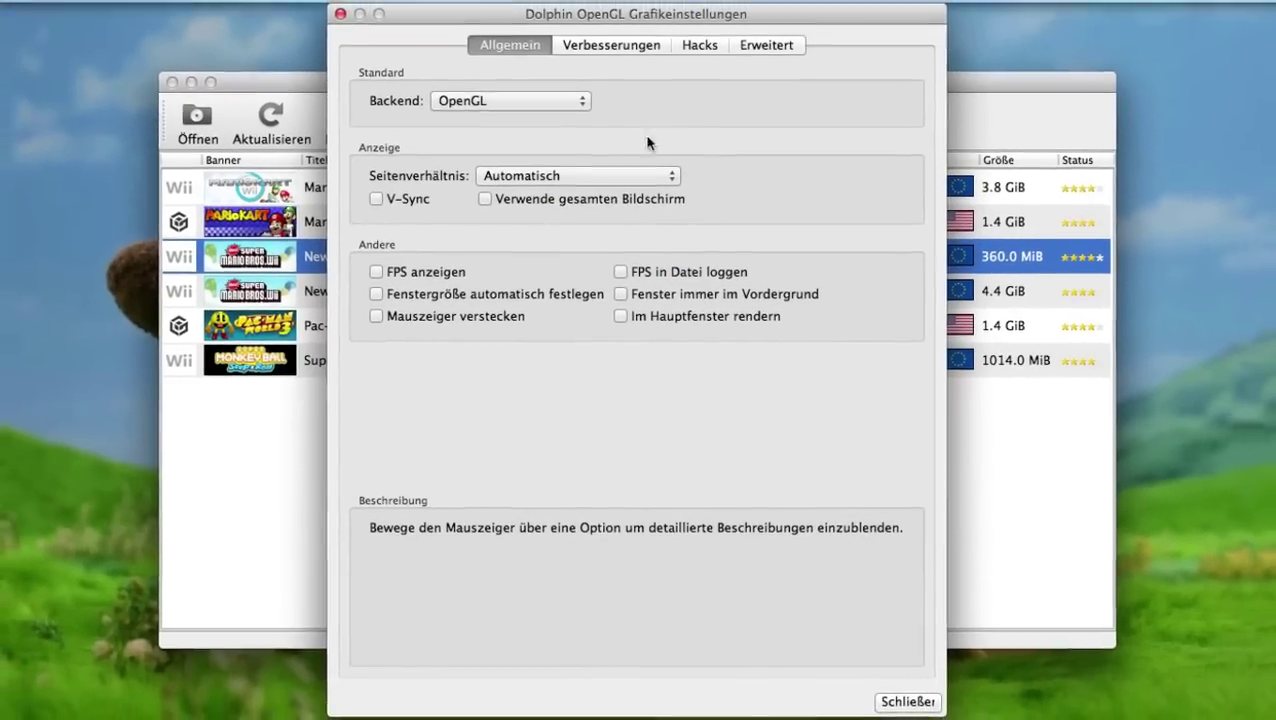
mouse_move(411, 65)
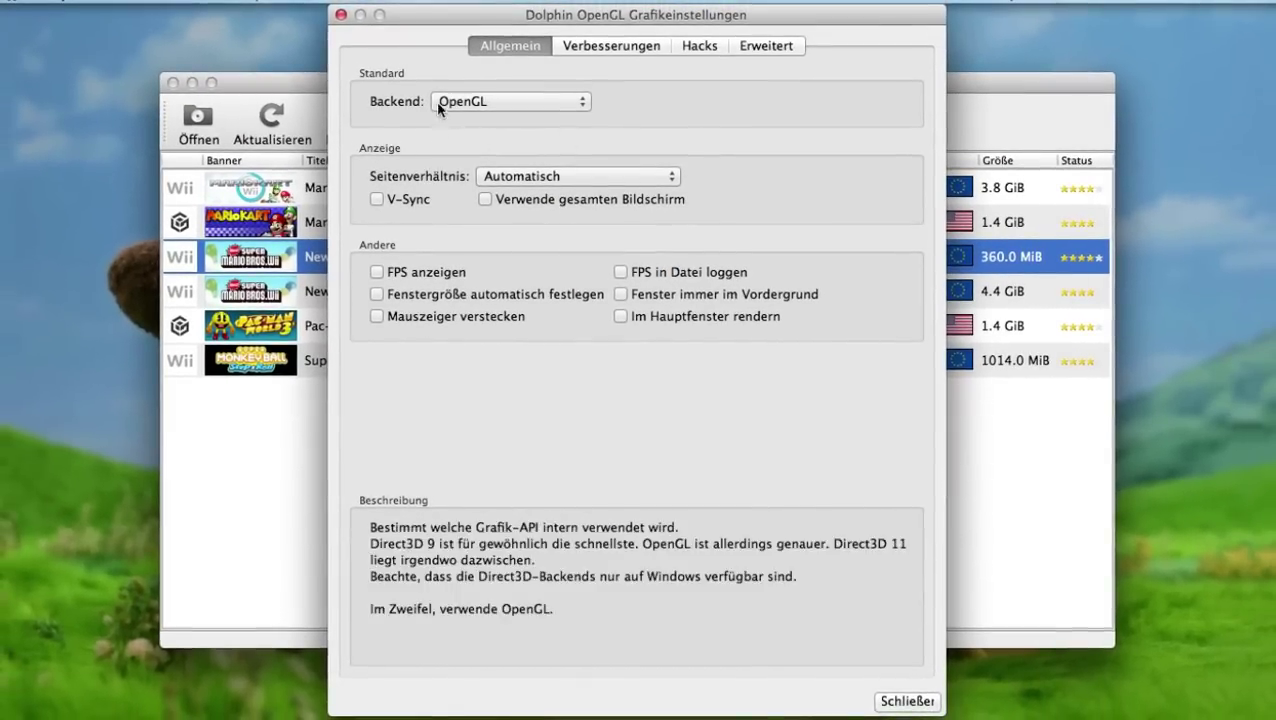
click(478, 100)
click(637, 103)
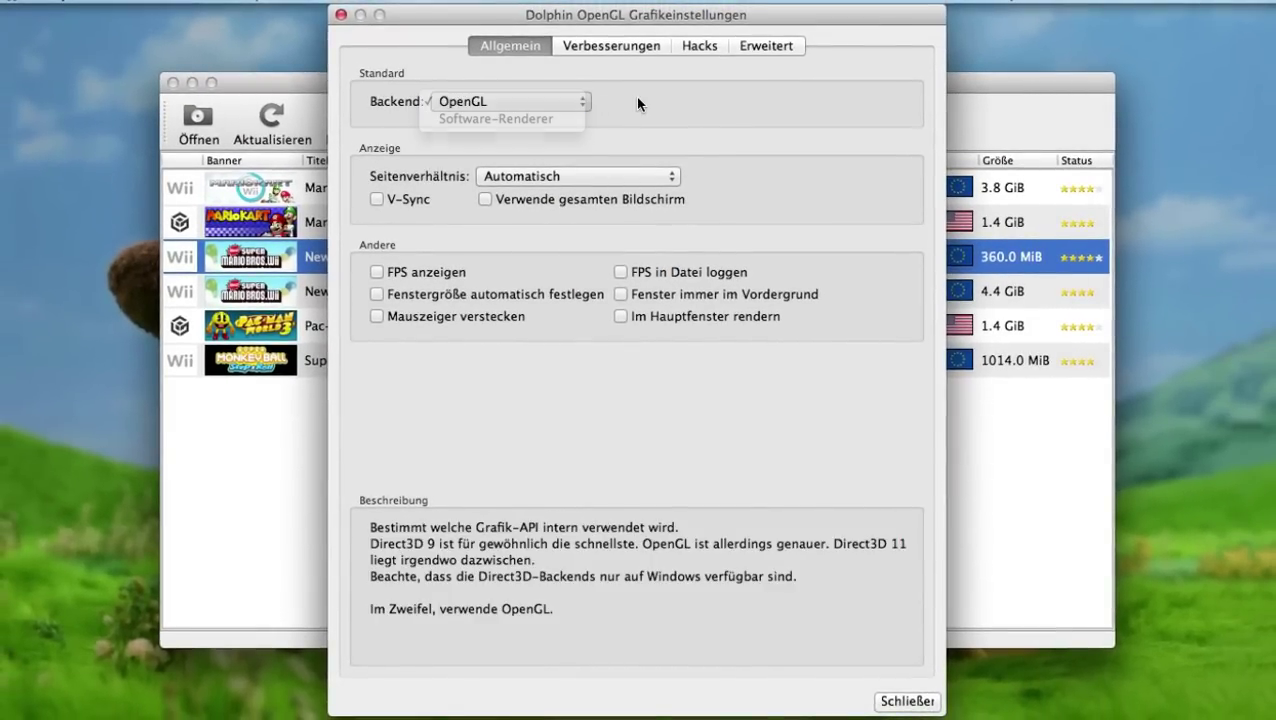
click(560, 101)
click(637, 113)
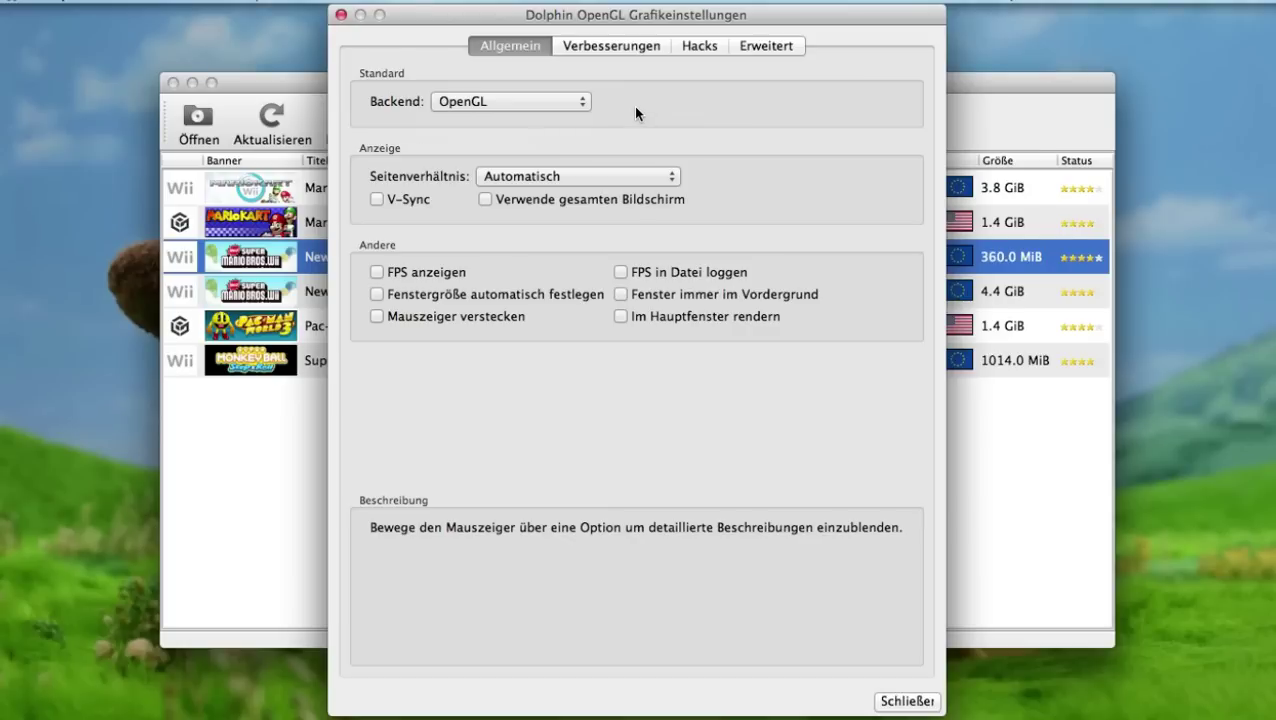
Step: Examine the graphics enhancement options for internal resolution, anti-aliasing, anisotropic filtering and post-processing effect
click(612, 47)
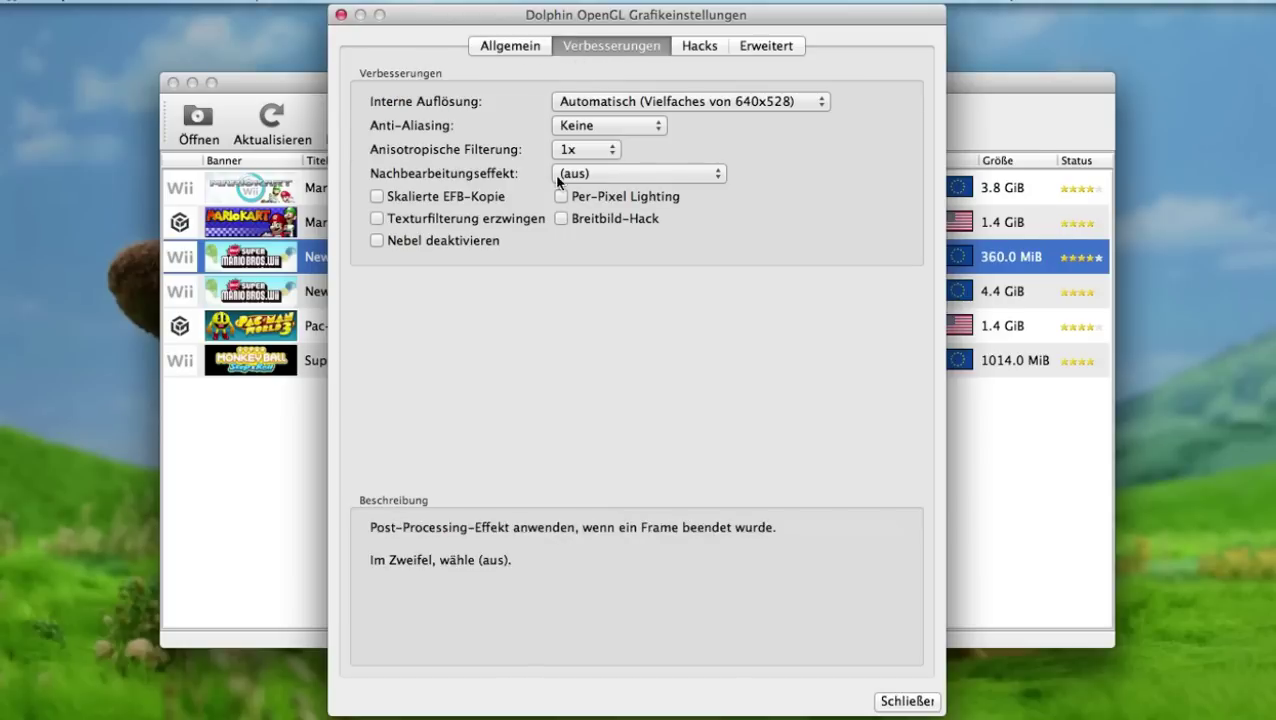
mouse_move(681, 106)
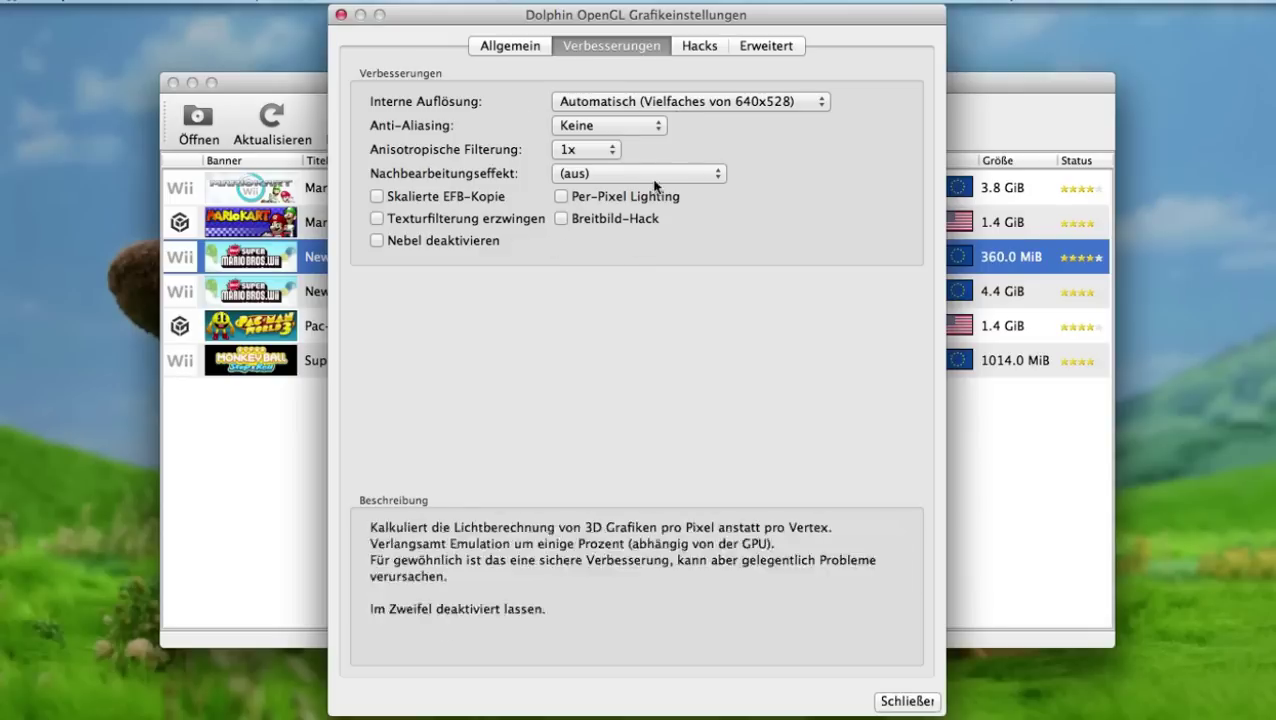
mouse_move(641, 134)
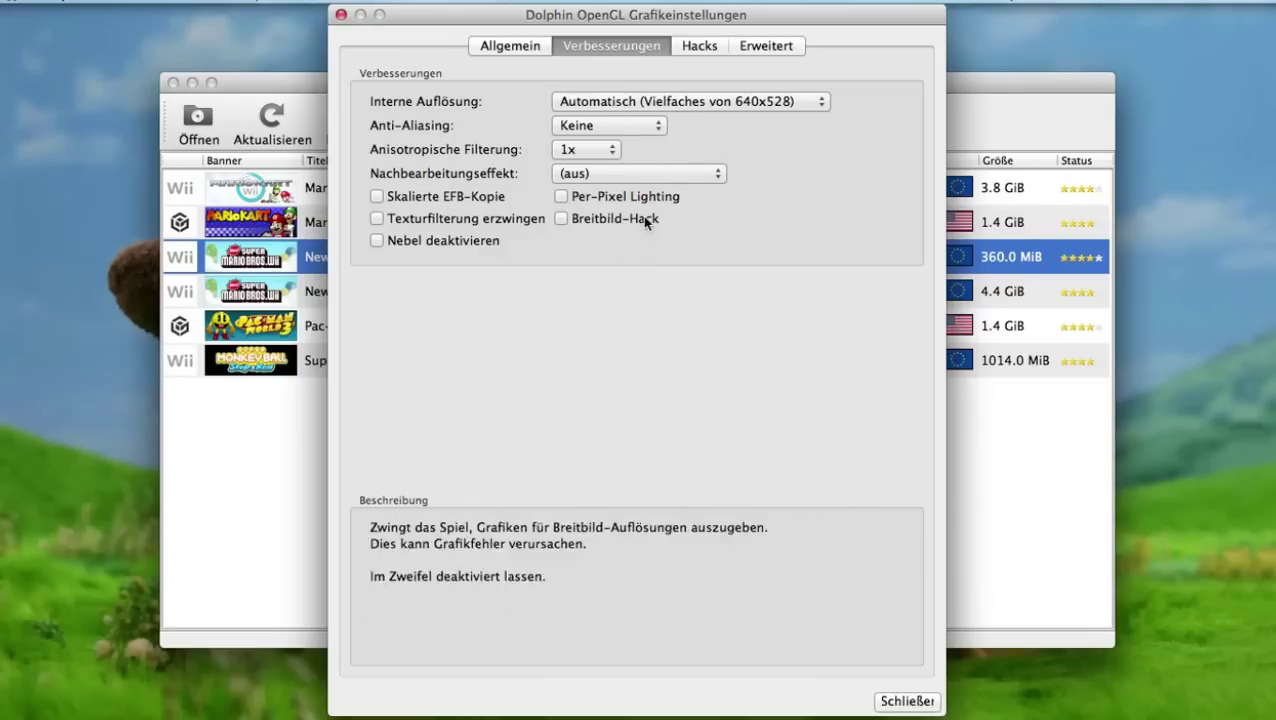
mouse_move(662, 176)
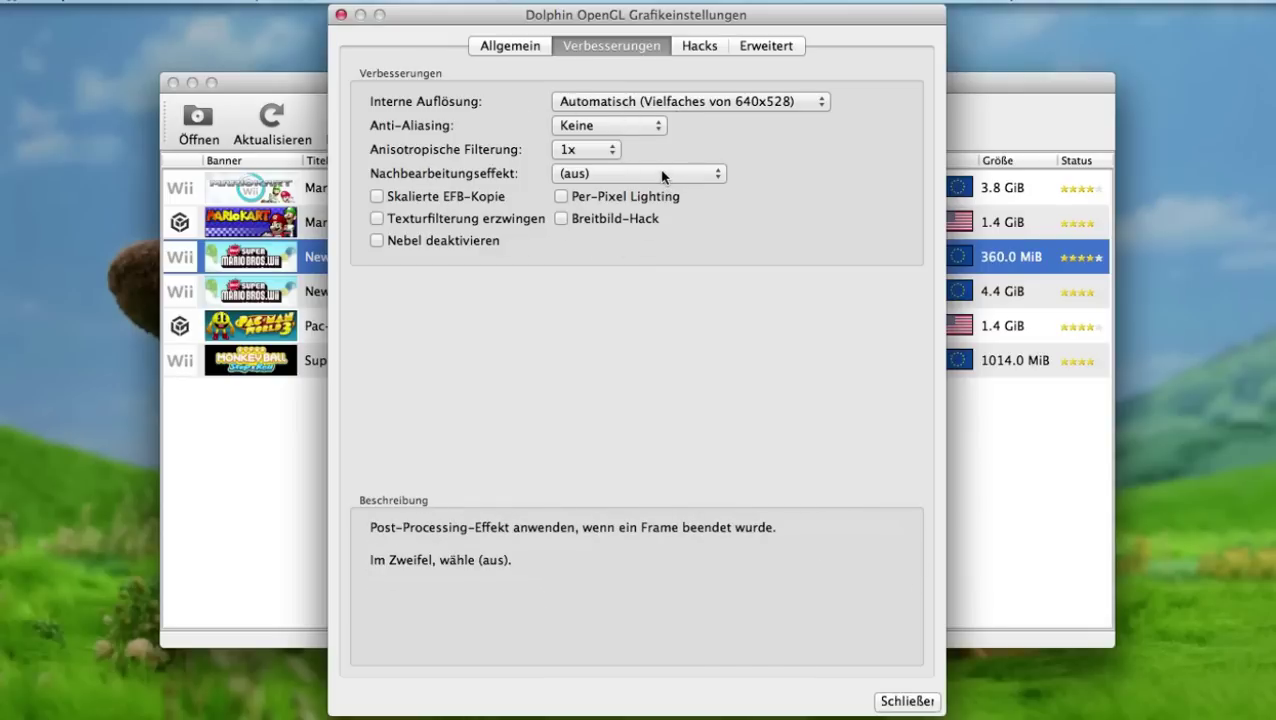
Step: Review the graphics hacks, including external frame buffer and texture cache accuracy, plus the advanced options, and close the graphics settings
click(703, 48)
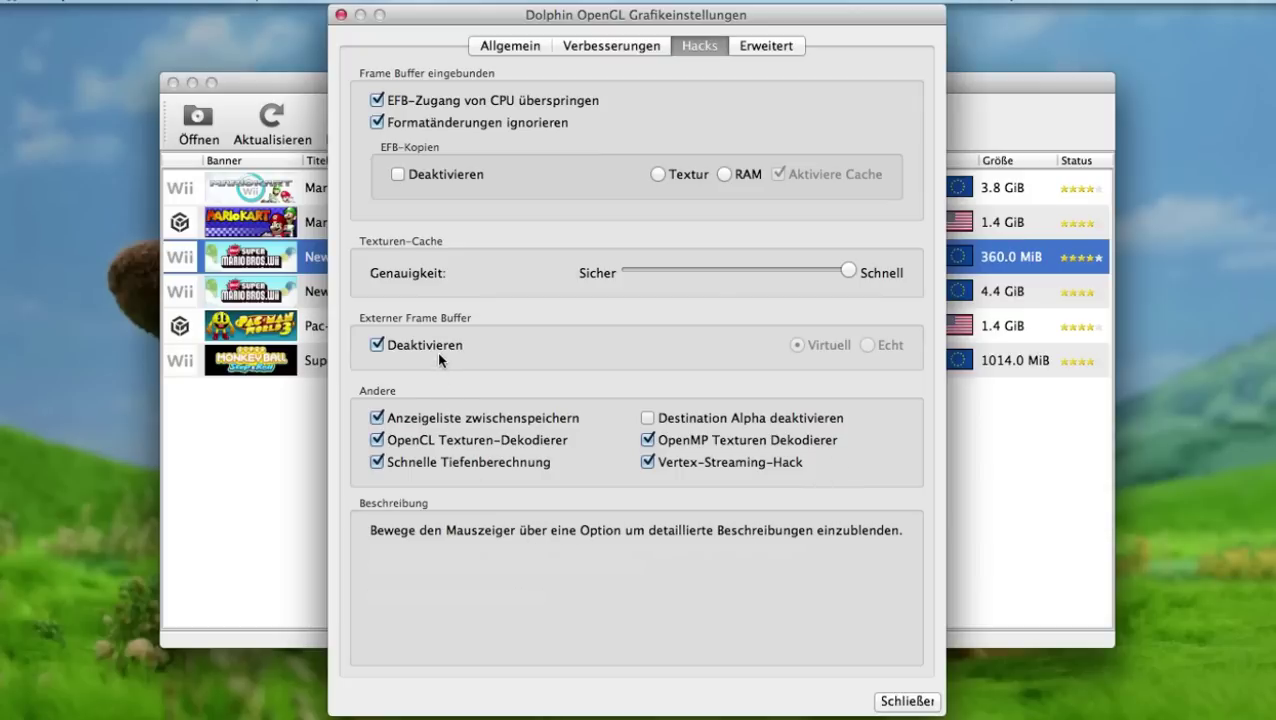
mouse_move(443, 347)
mouse_move(667, 277)
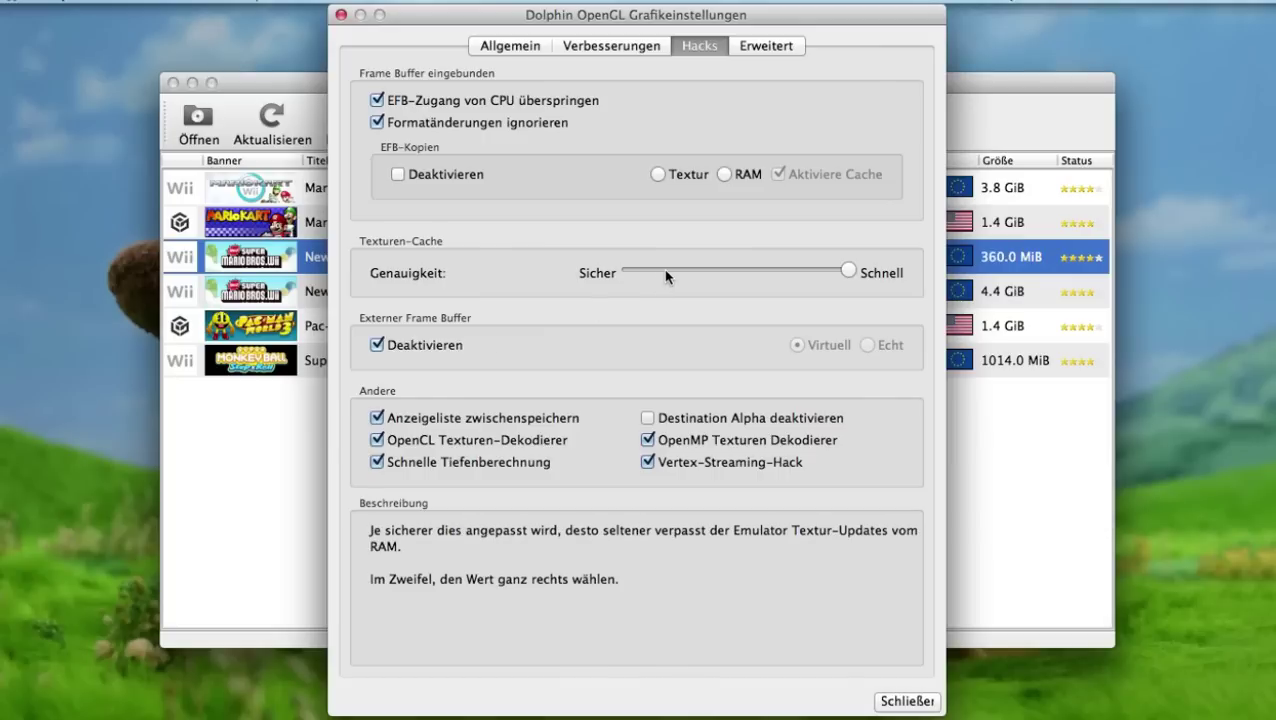
click(775, 52)
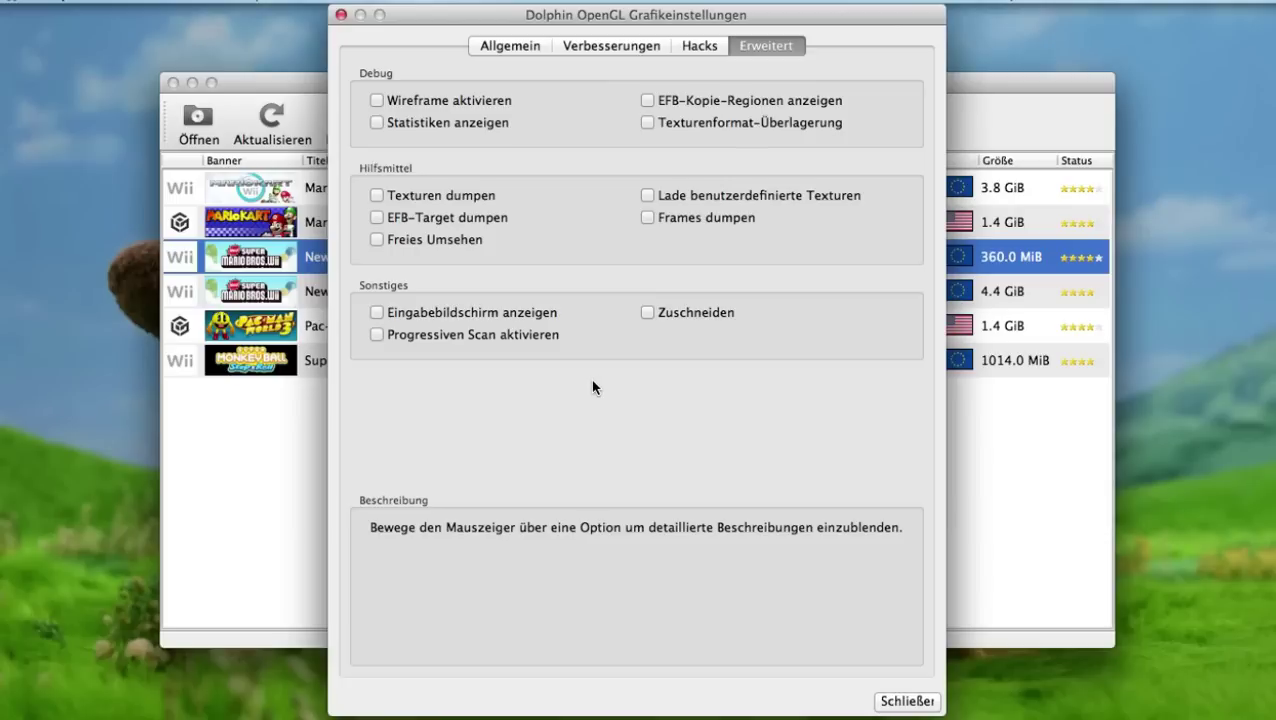
click(906, 700)
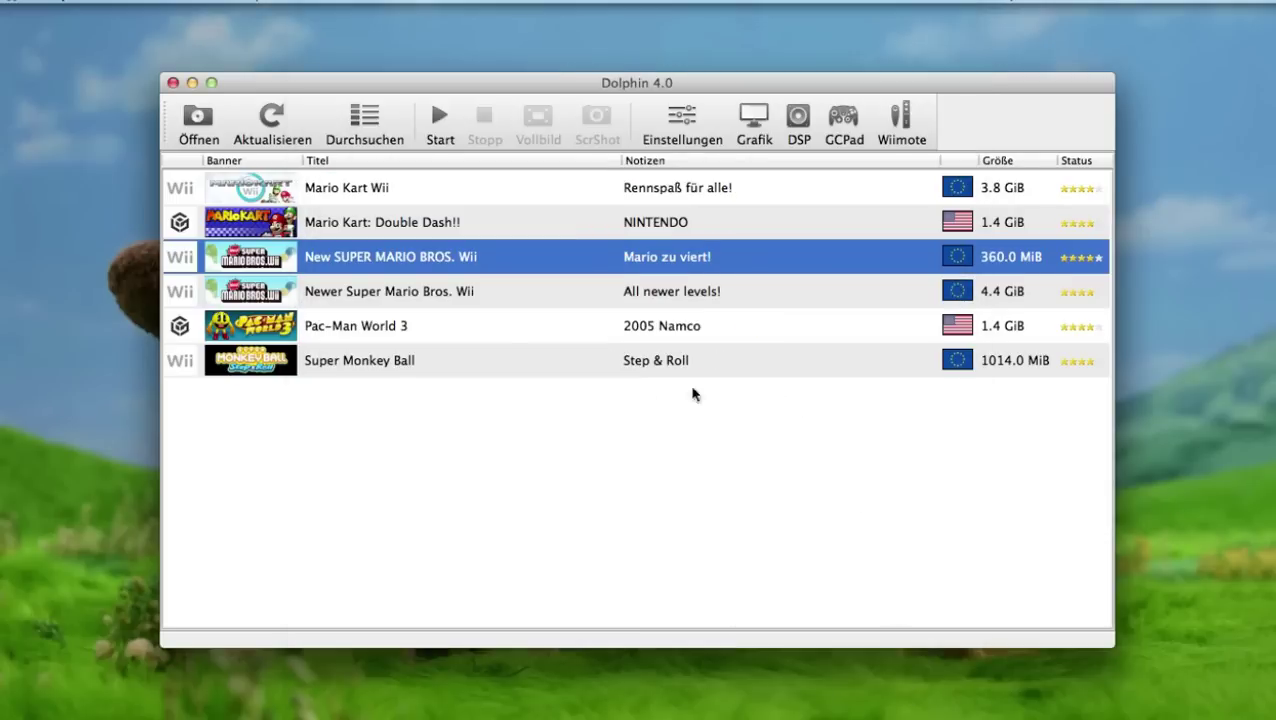
Step: Open the properties of New SUPER MARIO BROS. Wii, review its game-specific core settings such as VBeam Speed-Hack, and close them
right_click(533, 260)
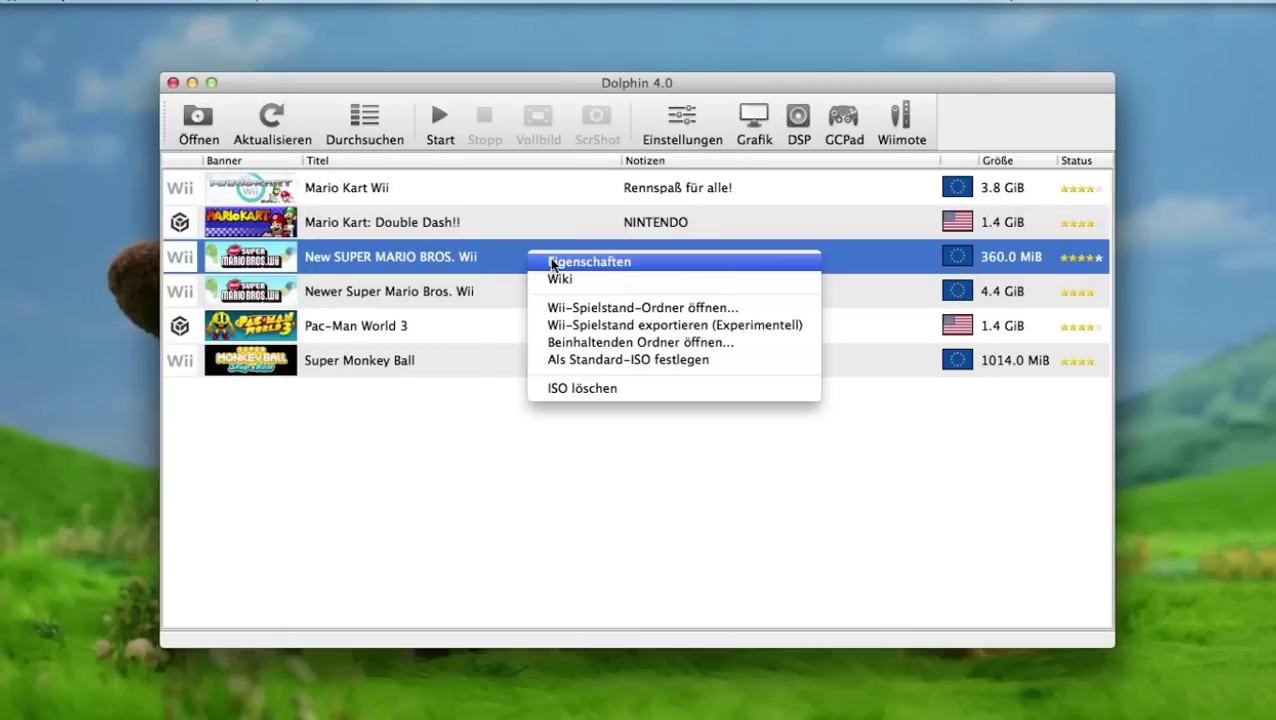
click(551, 262)
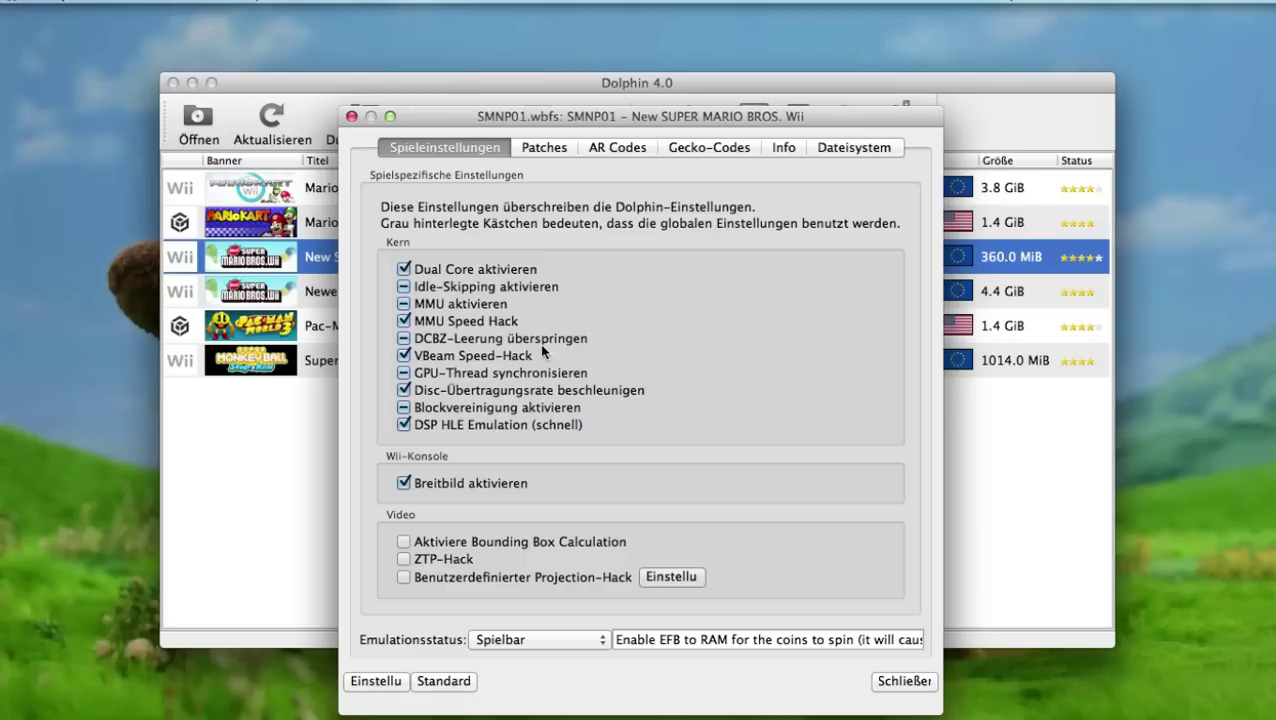
mouse_move(491, 356)
click(902, 682)
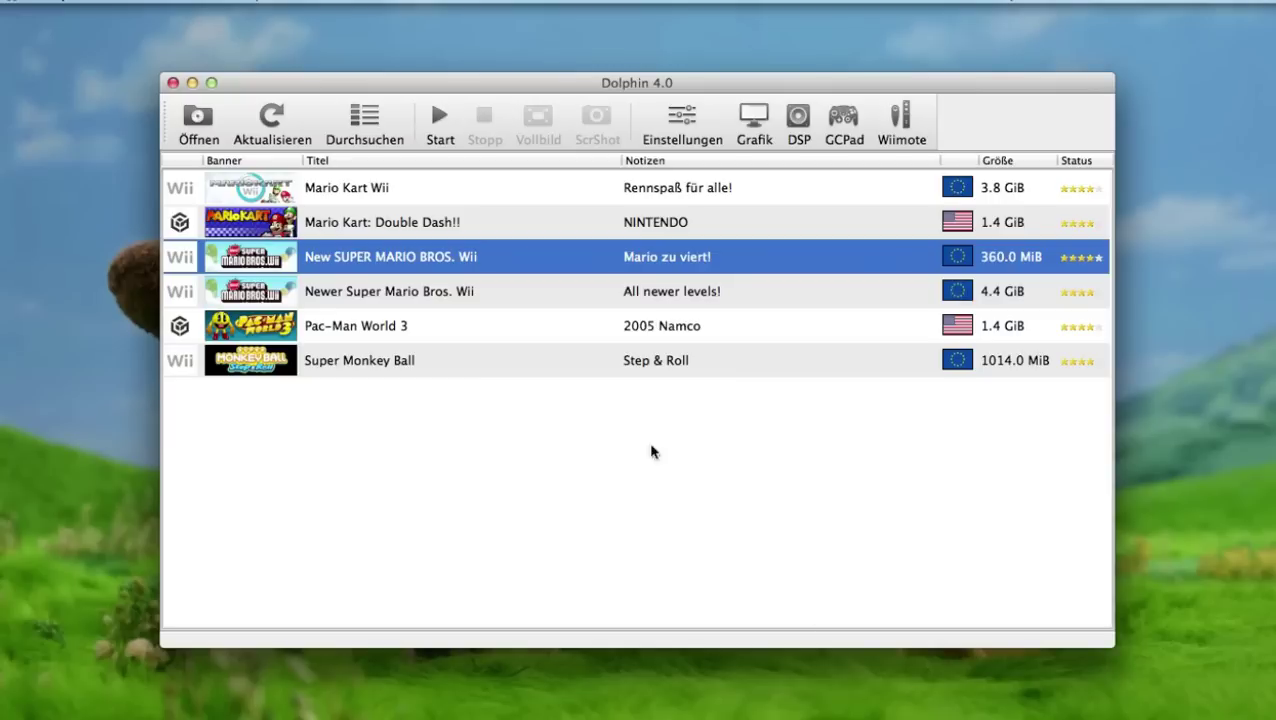
Step: Refresh the real Wiimote connection in the Wiimote settings and confirm the dialog
click(890, 115)
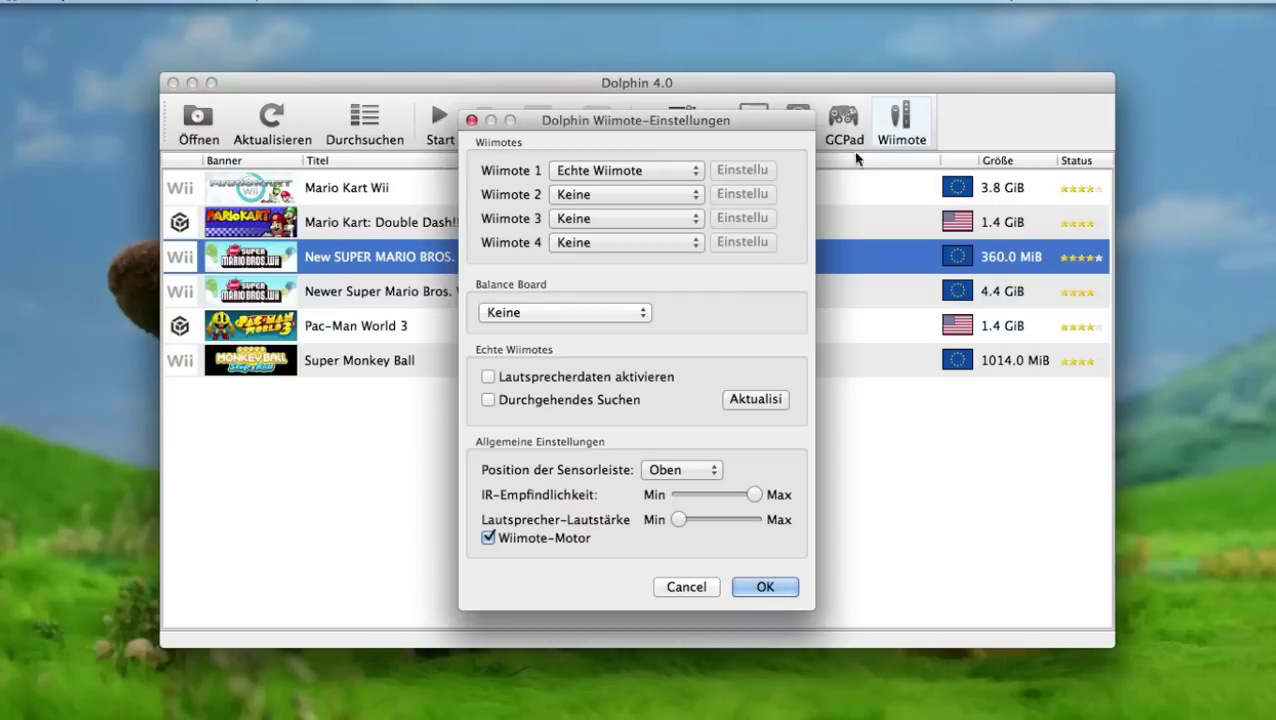
click(727, 401)
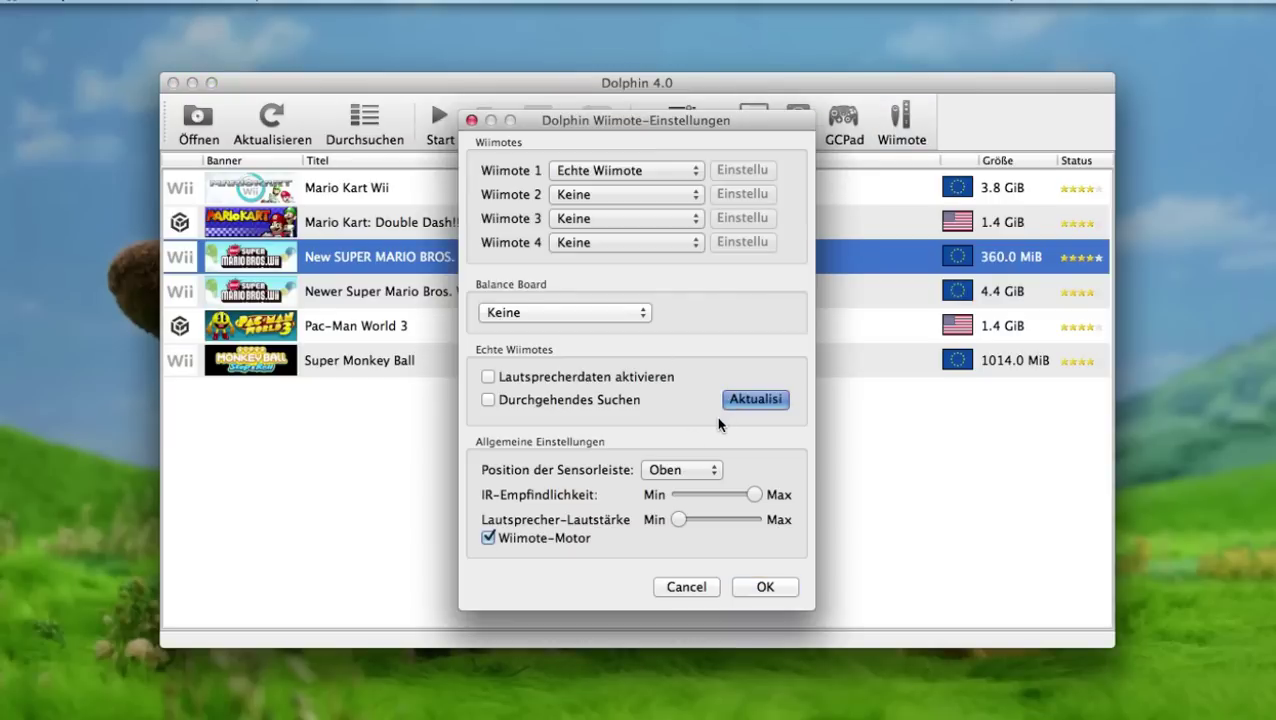
click(762, 587)
Step: Launch New SUPER MARIO BROS. Wii and load save file 1 from the file selection
double_click(437, 263)
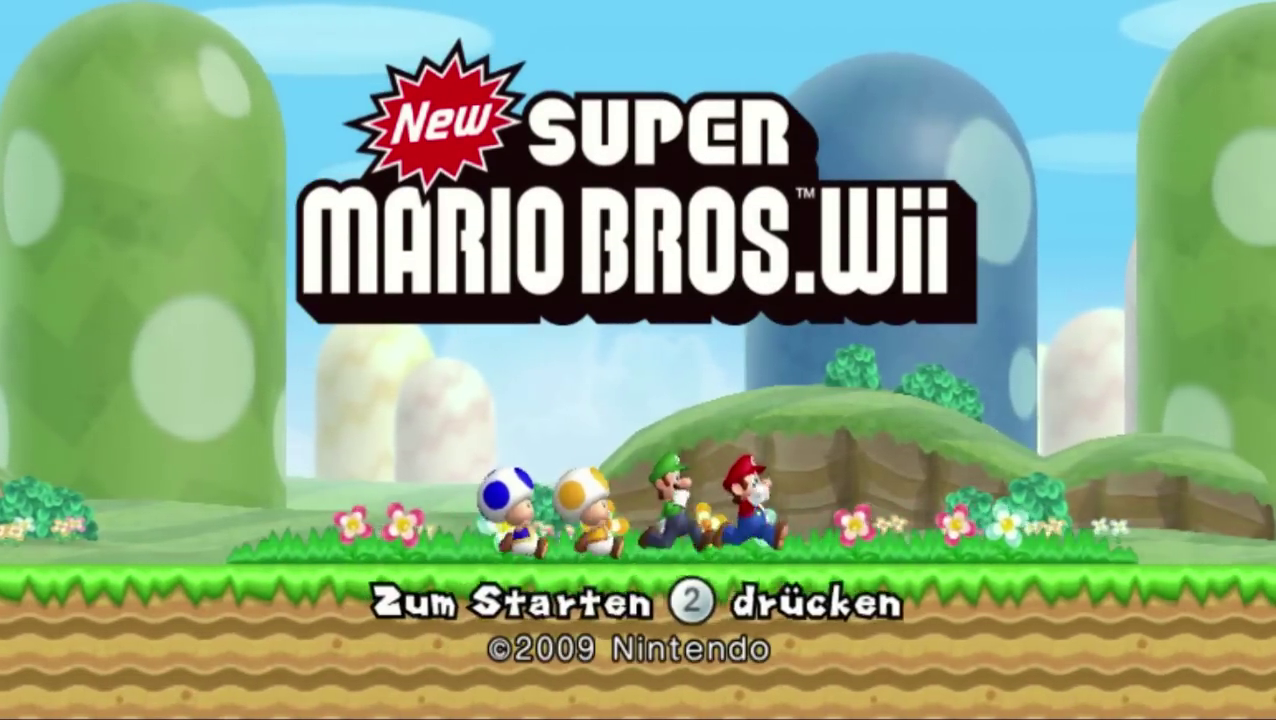
key(2)
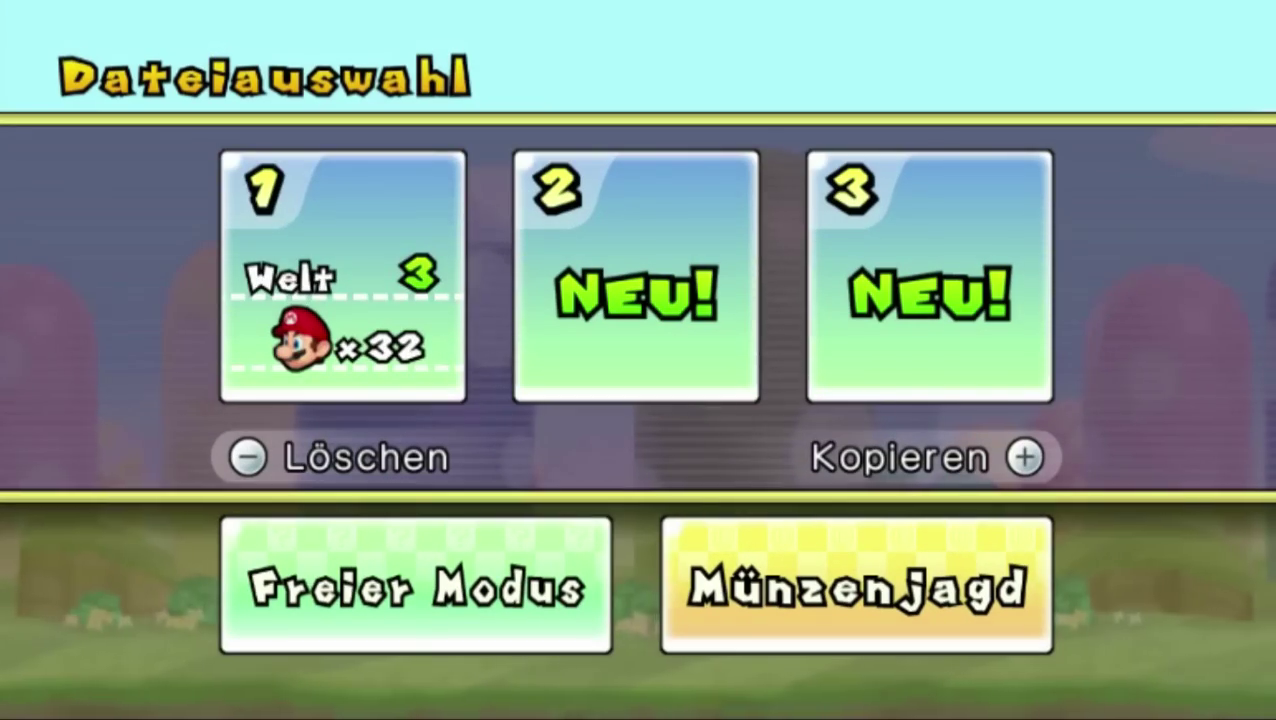
key(2)
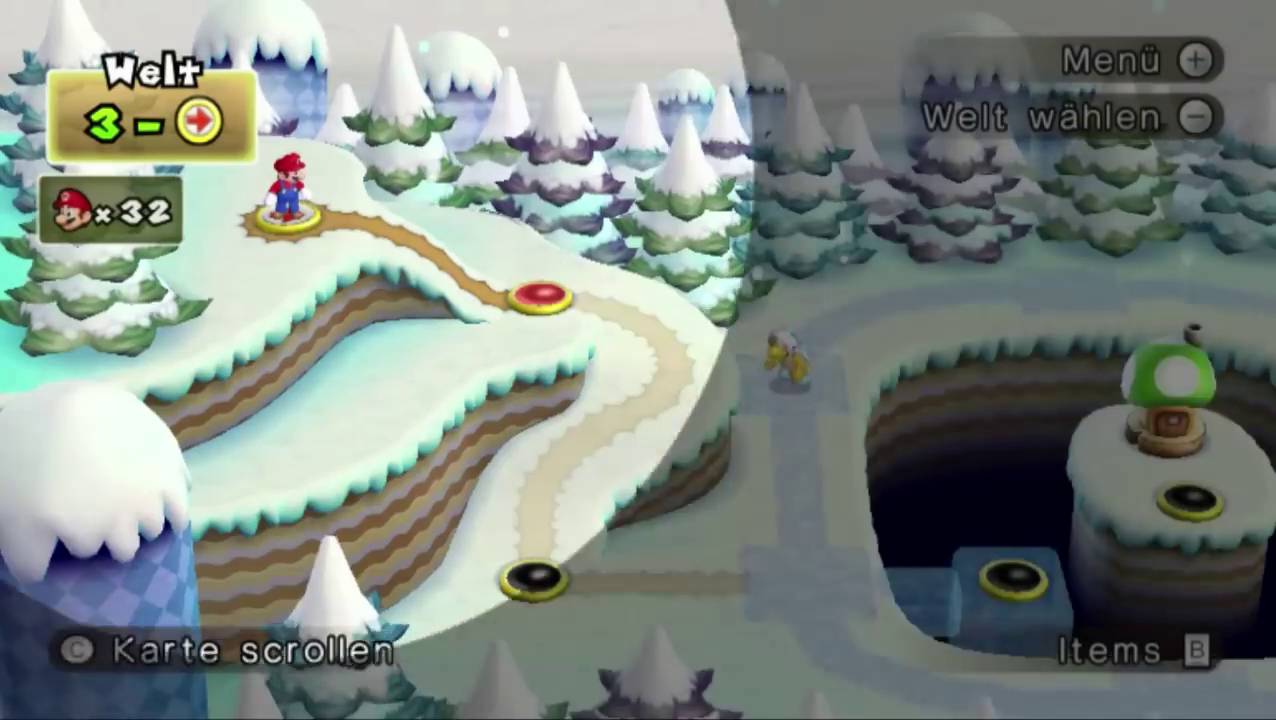
Step: Move Mario to level 3-1 on the world map, enter it, and run and jump forward
key(Right)
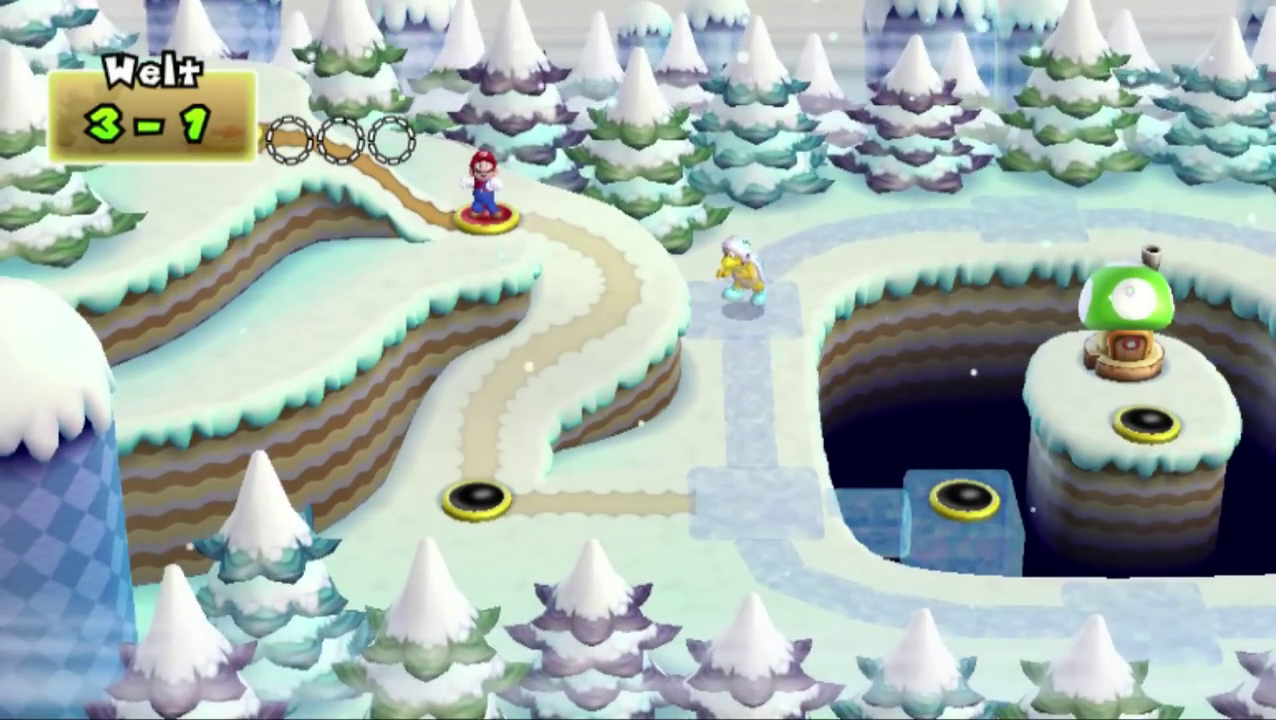
key(Return)
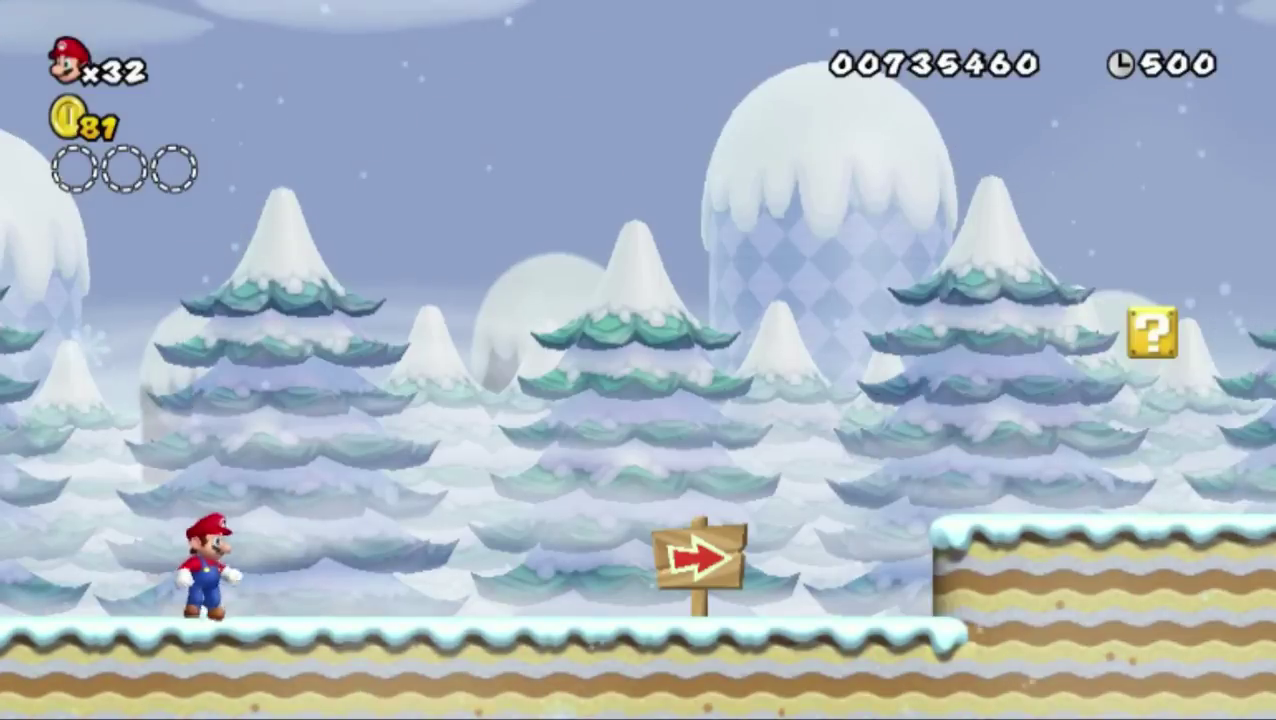
key(Right)
key(space)
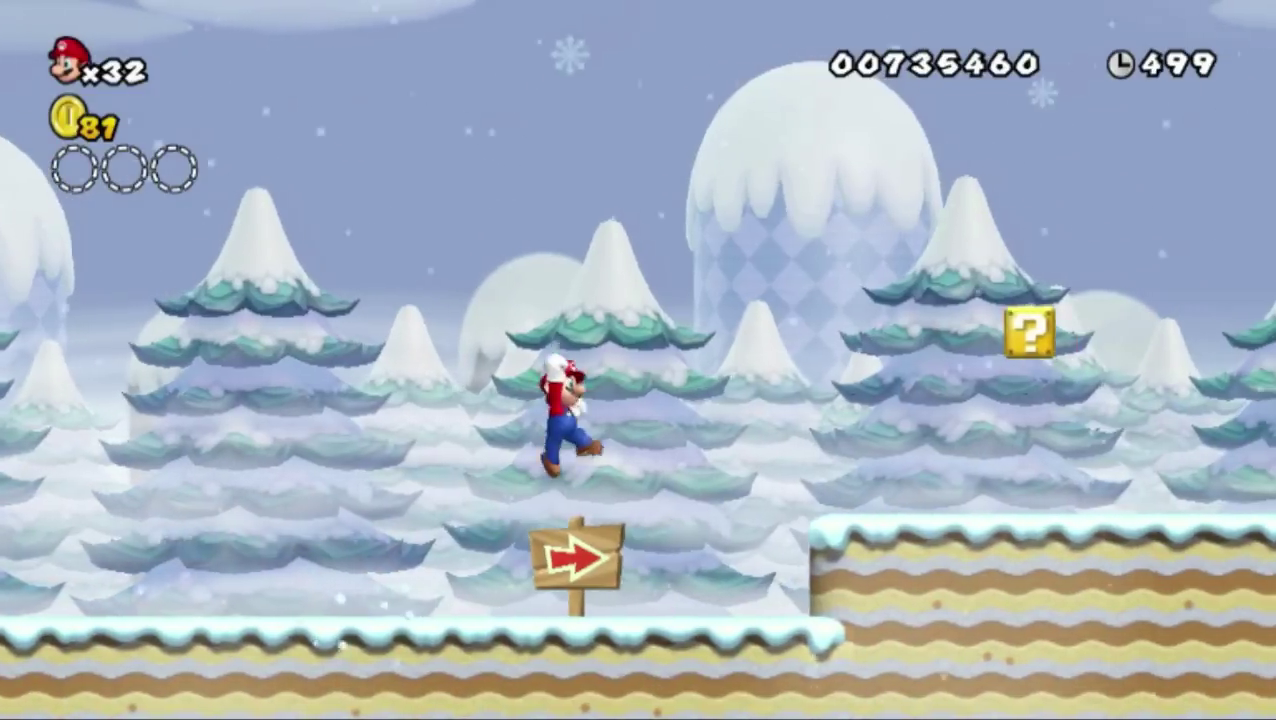
key(space)
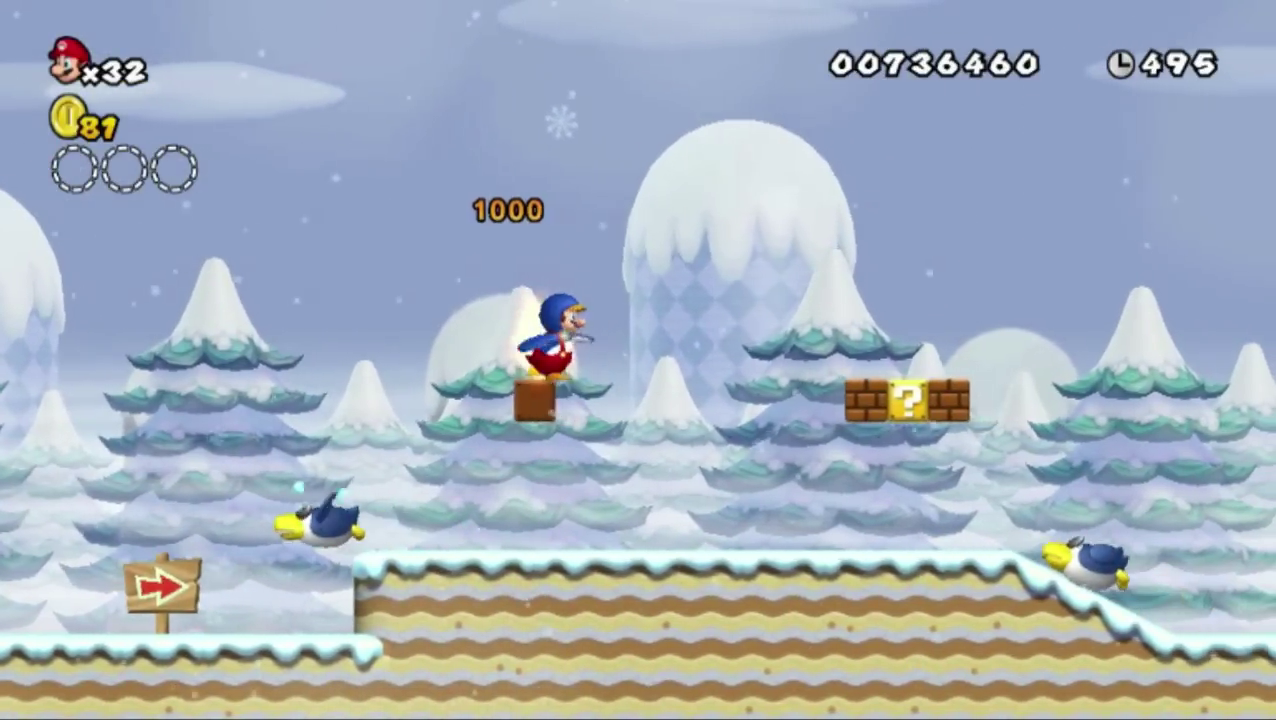
key(Left)
key(space)
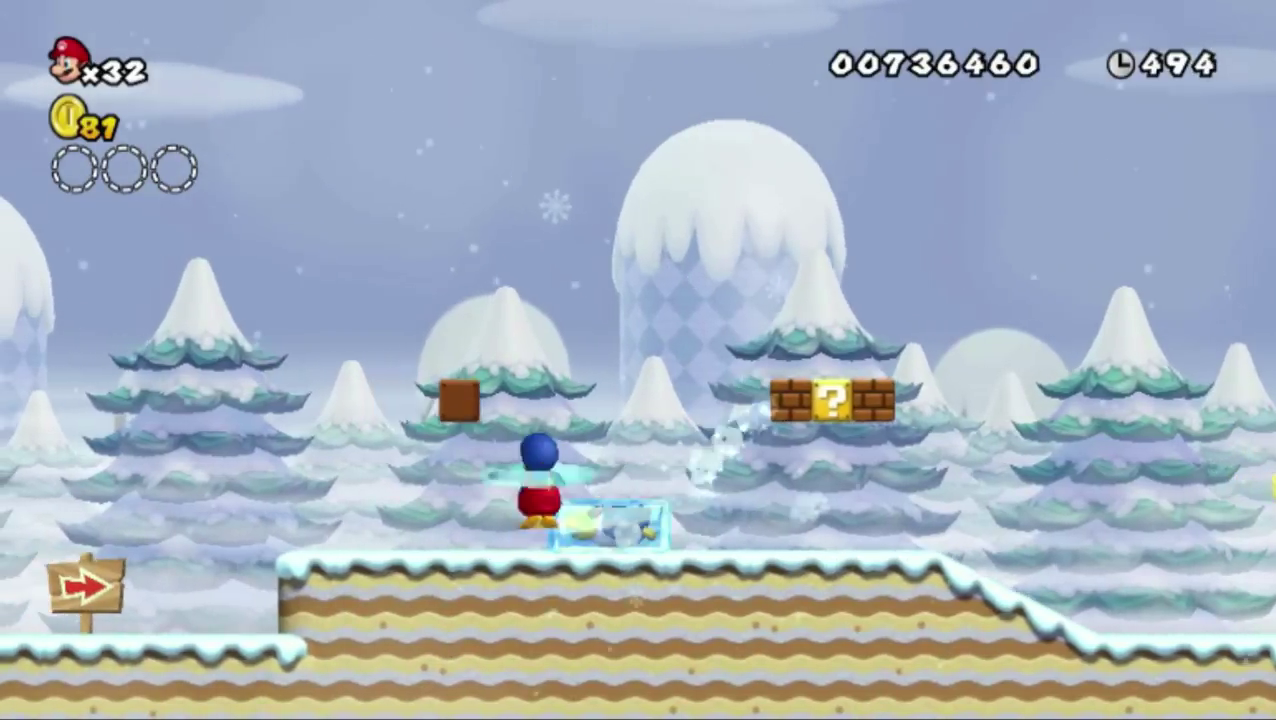
key(Right)
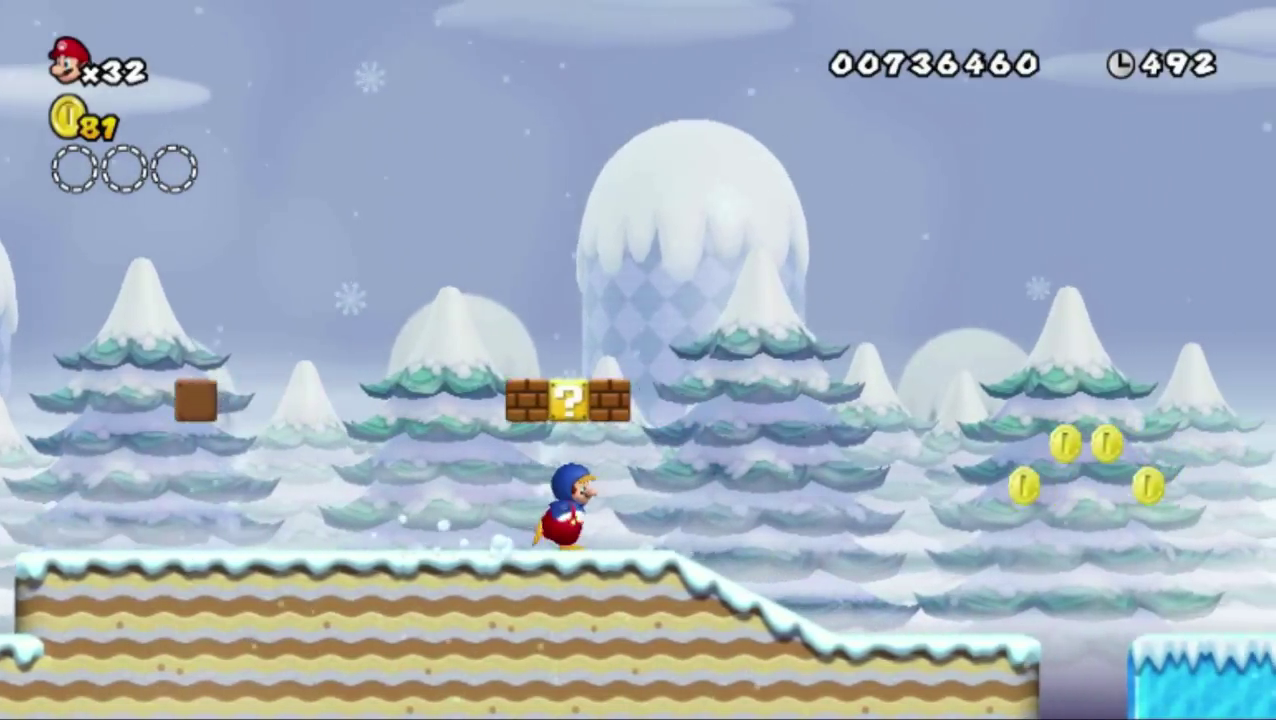
key(Down)
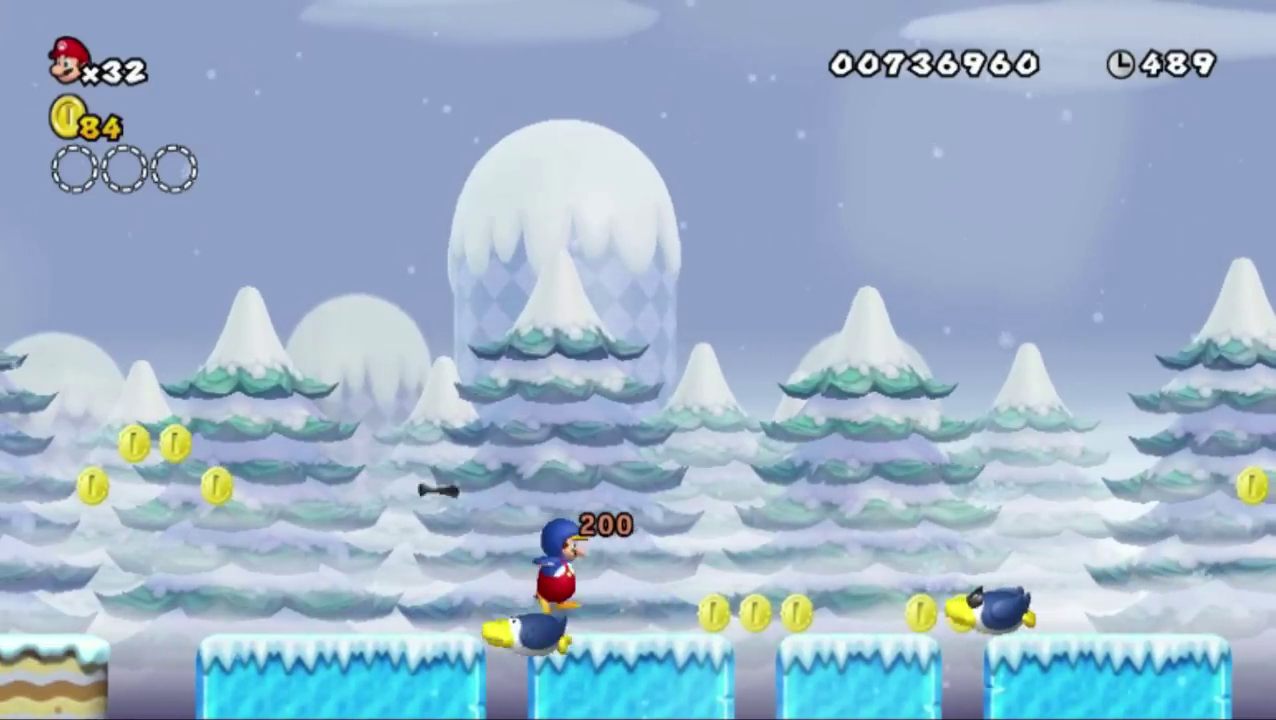
key(Right)
key(Right)
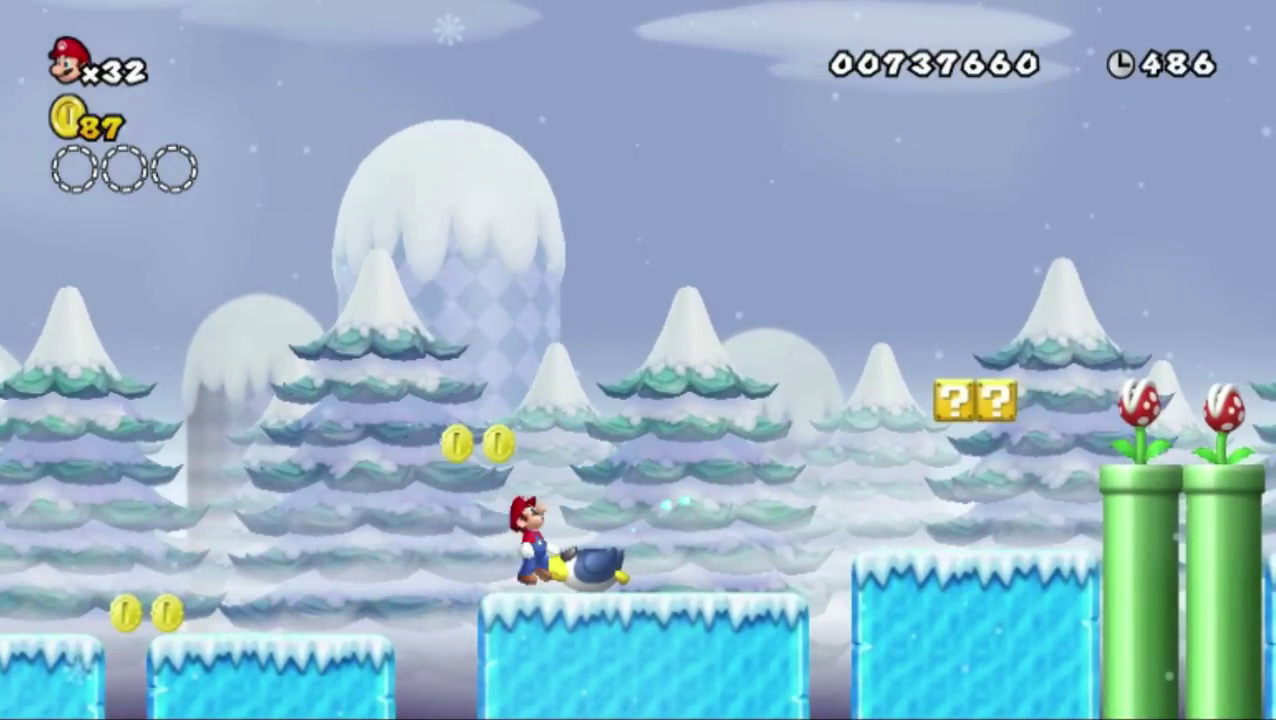
key(Left)
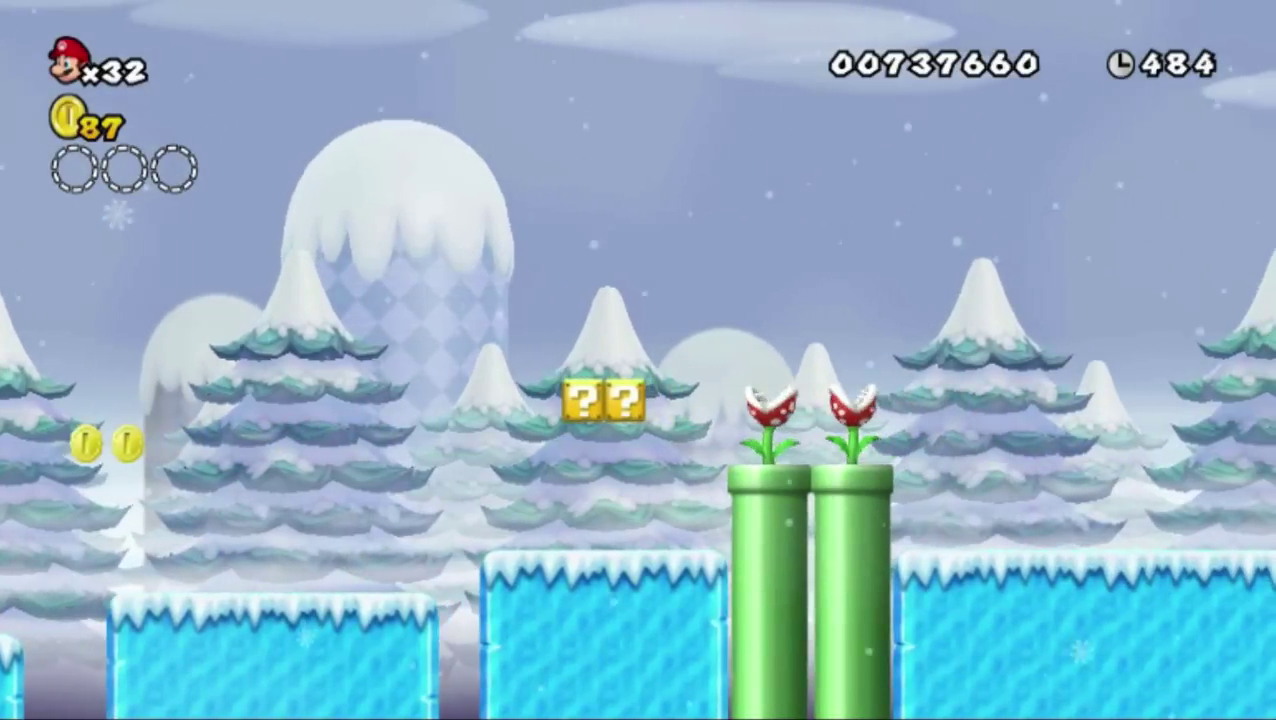